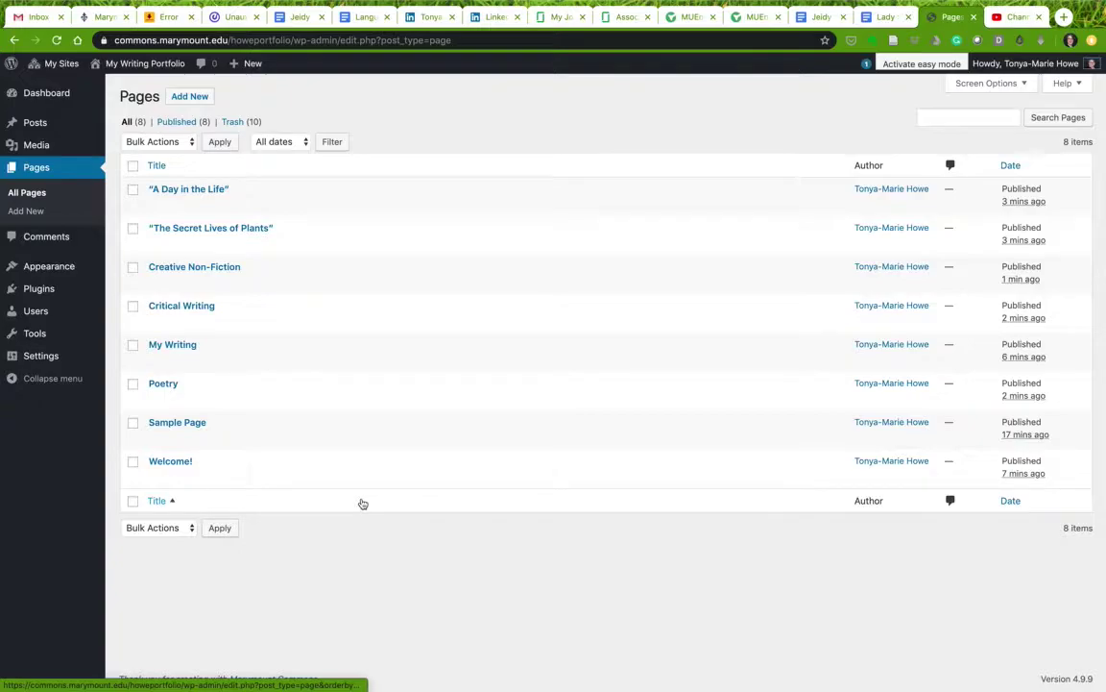
- Leave the page list and open the site's gallery of installed themes
{"action": "mouse_move", "coordinate": [204, 474]}
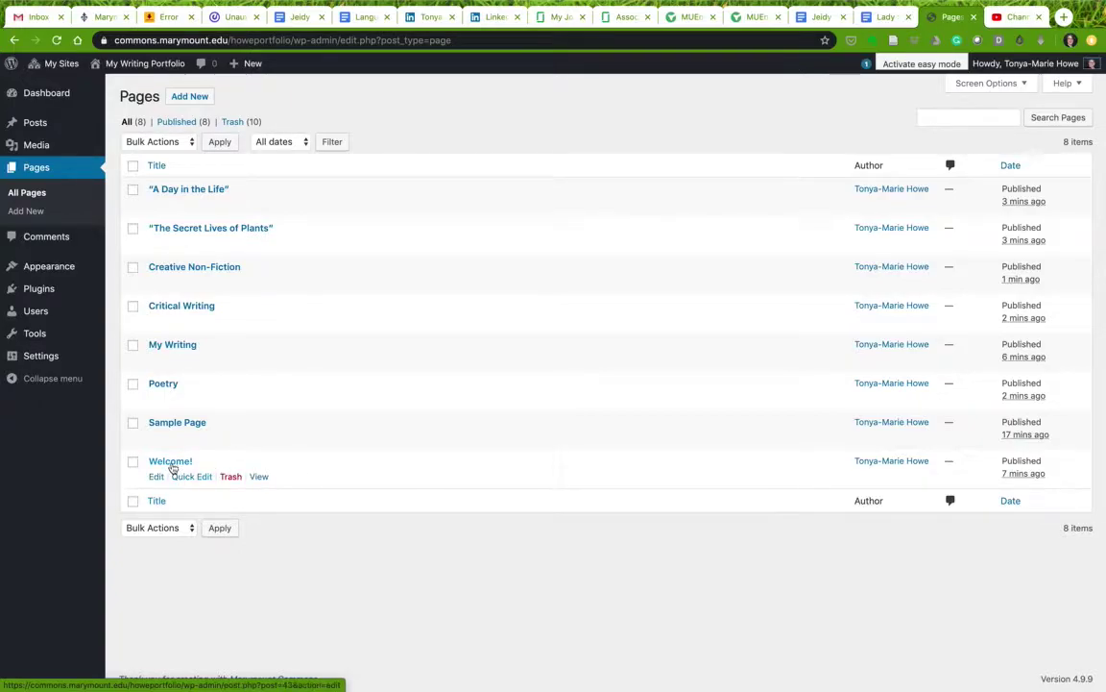
{"action": "mouse_move", "coordinate": [178, 346]}
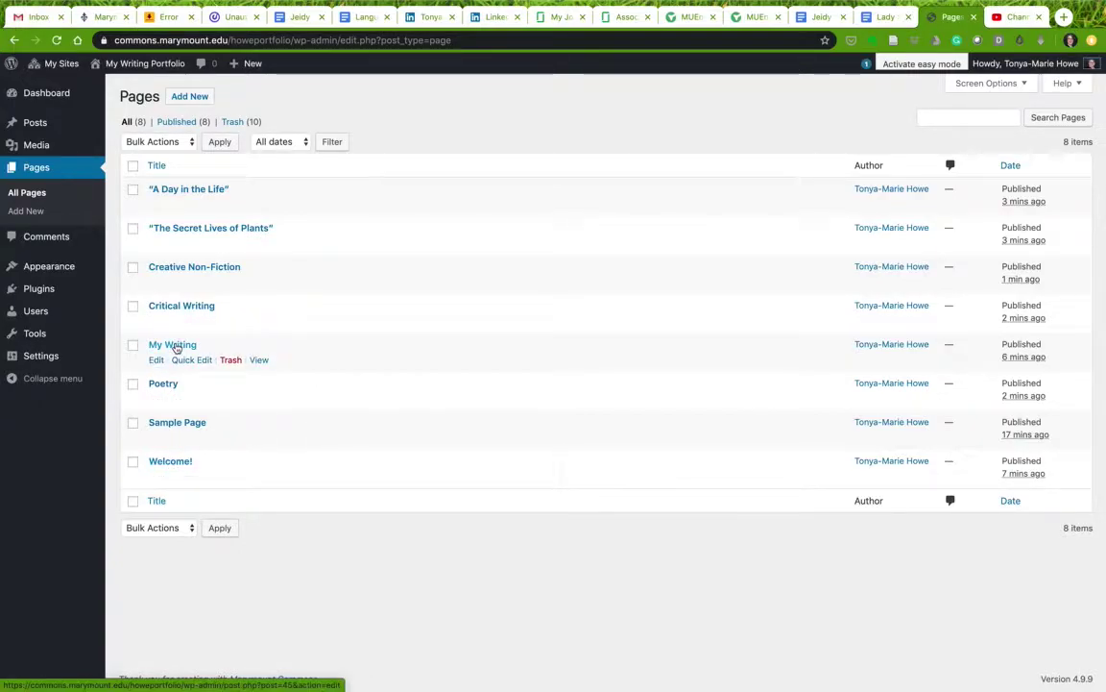
{"action": "mouse_move", "coordinate": [222, 195]}
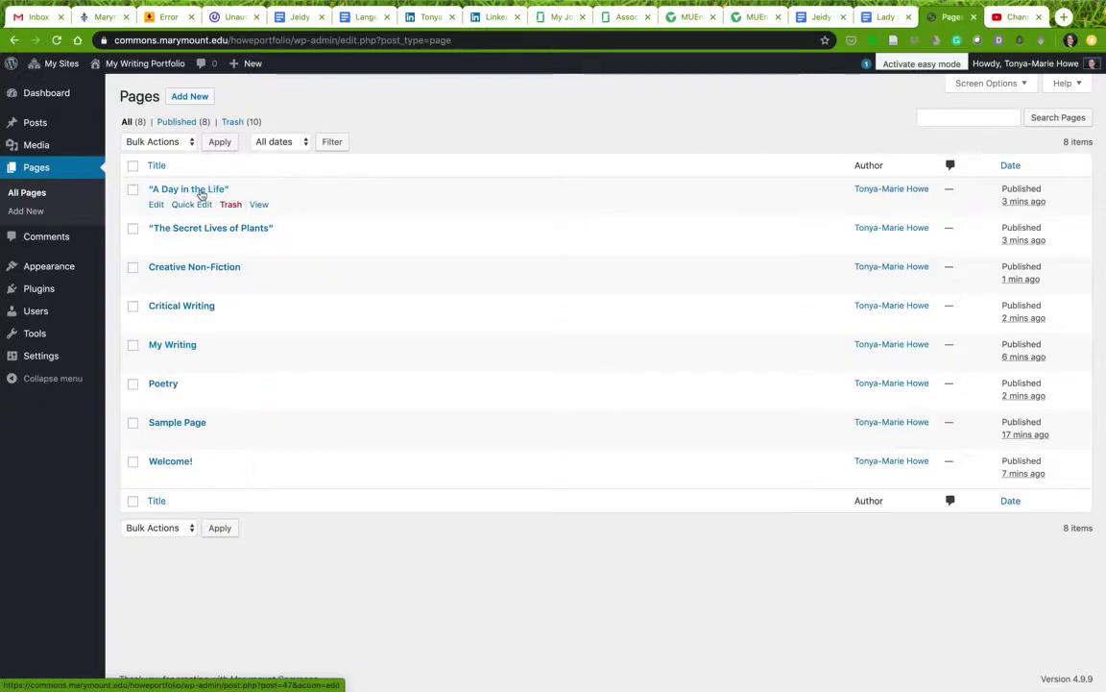
{"action": "mouse_move", "coordinate": [211, 233]}
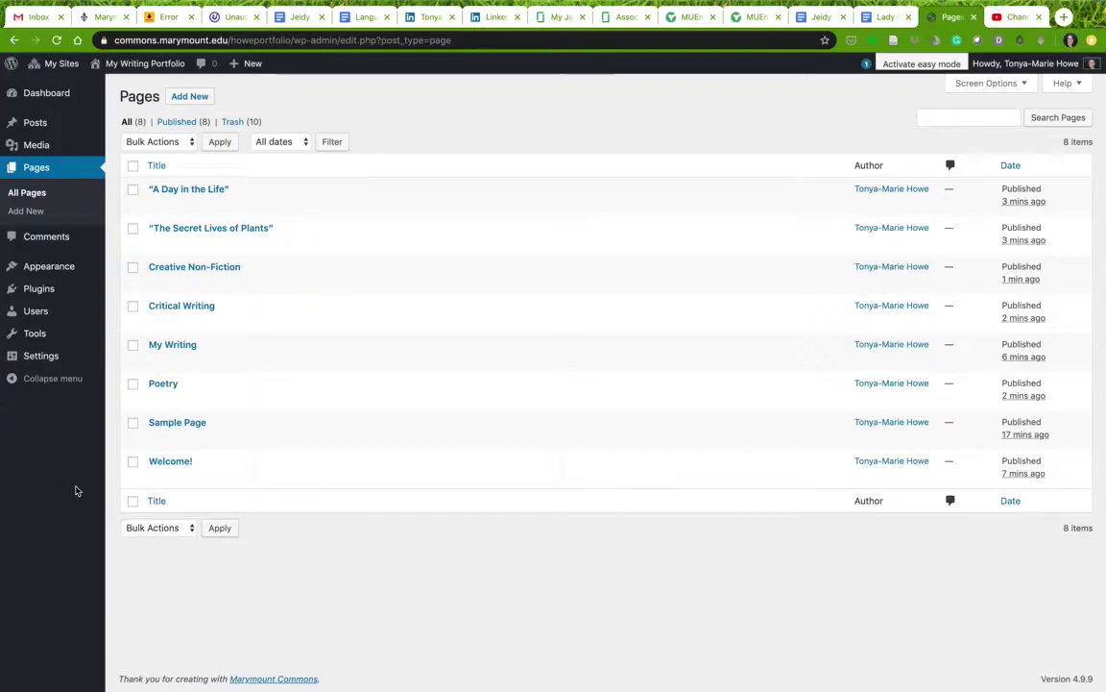
{"action": "mouse_move", "coordinate": [39, 266]}
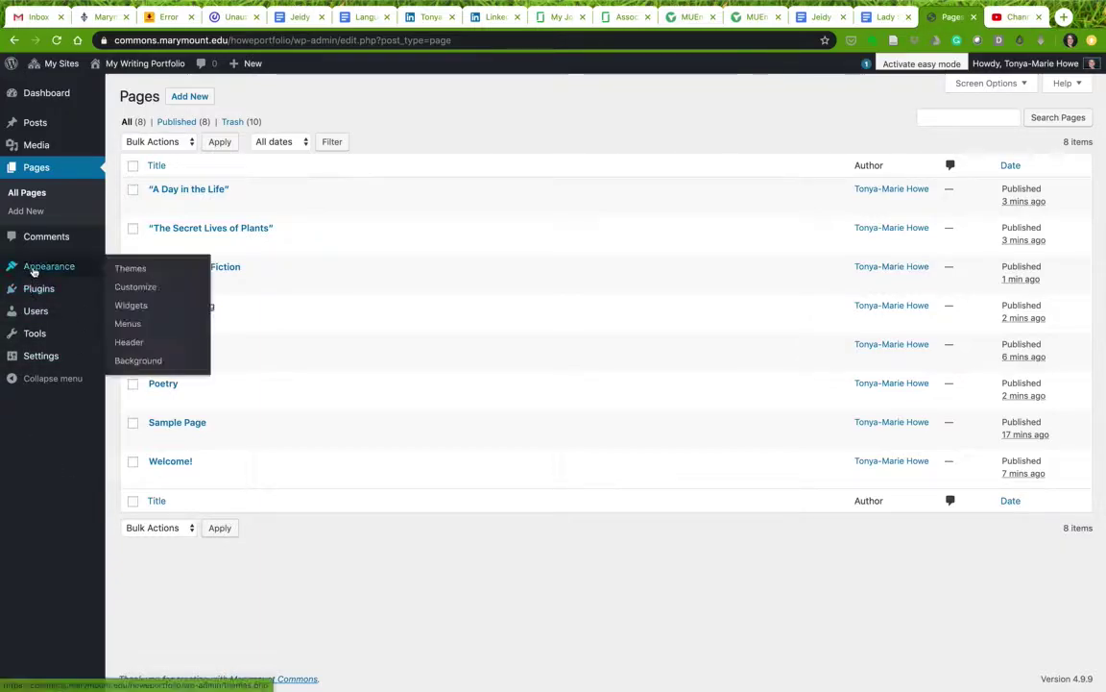
{"action": "left_click", "coordinate": [132, 274]}
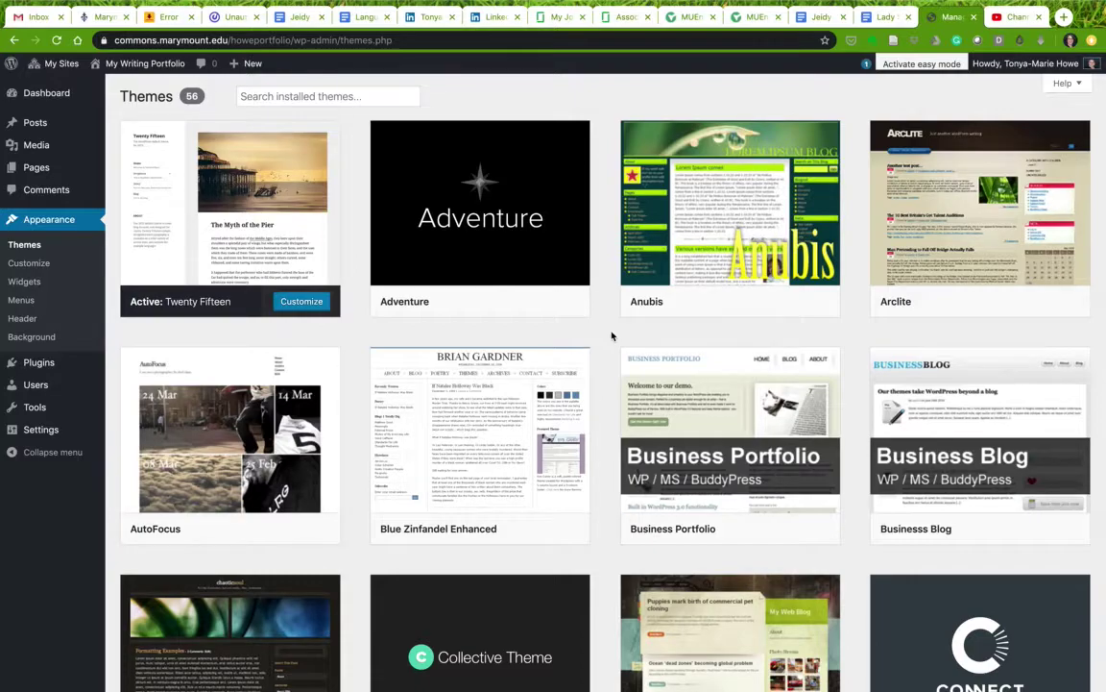
- View the Anubis theme's details, reading its column layout and custom header description, and return to the theme gallery
{"action": "mouse_move", "coordinate": [717, 207]}
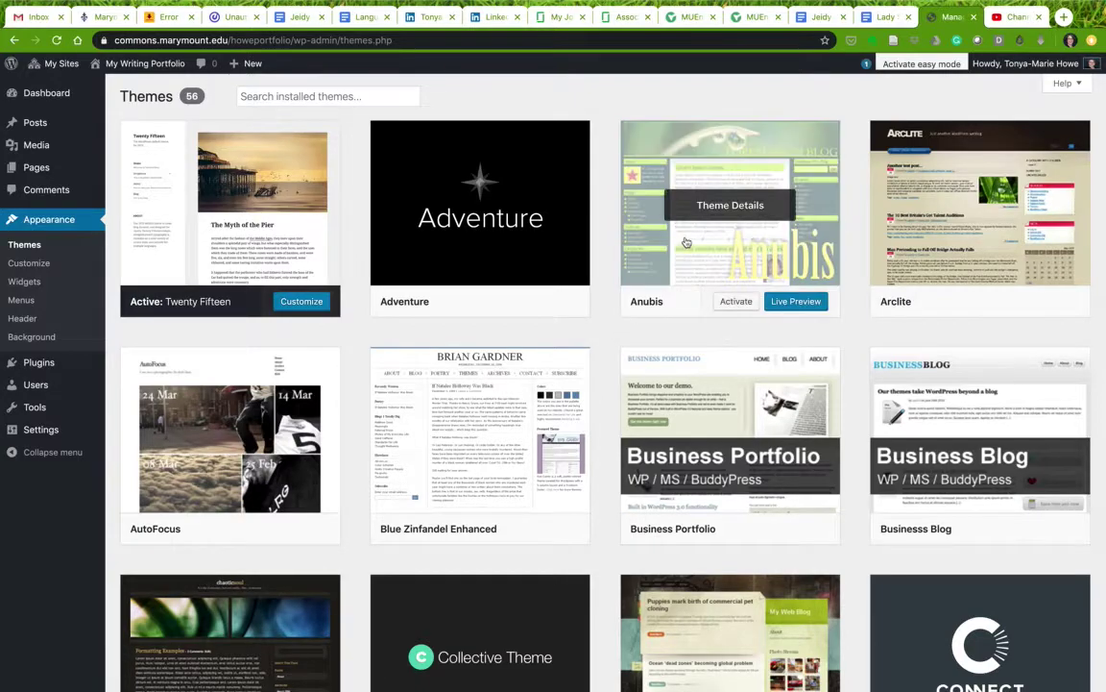
{"action": "left_click", "coordinate": [717, 207]}
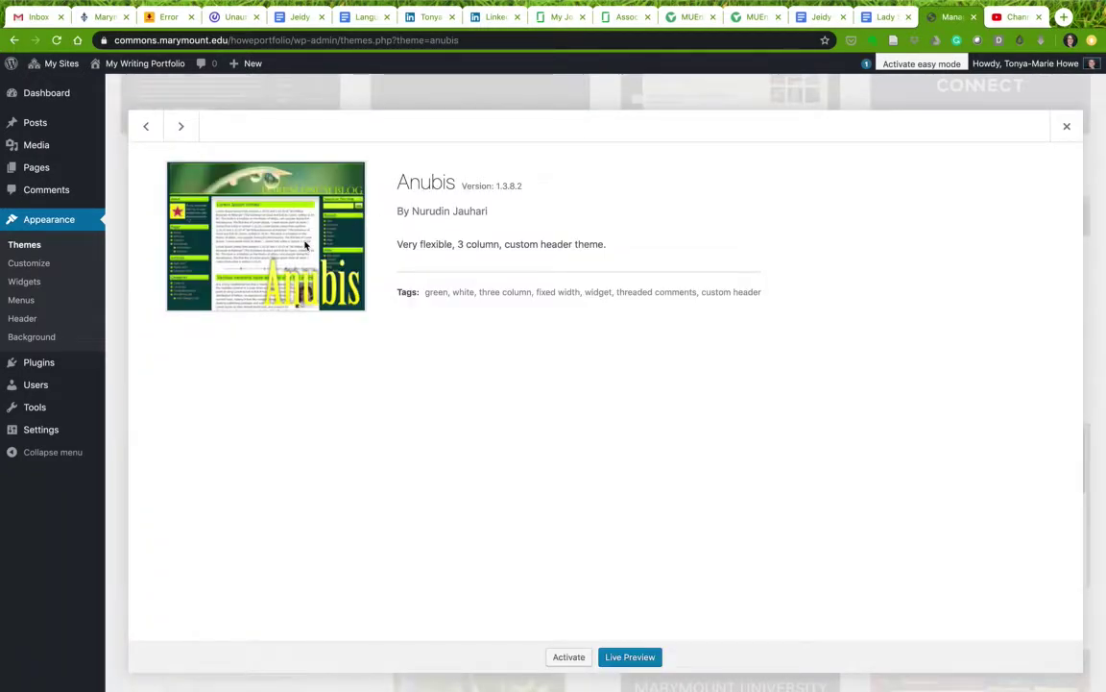
{"action": "left_click_drag", "start_coordinate": [458, 244], "coordinate": [501, 244]}
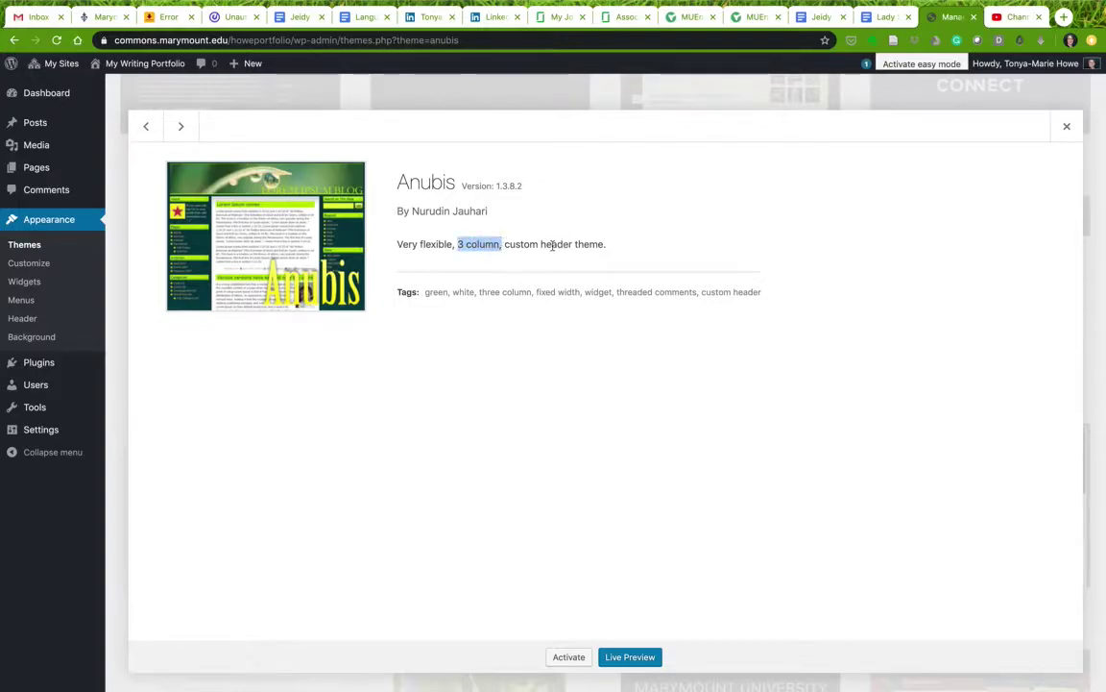
{"action": "left_click_drag", "start_coordinate": [505, 244], "coordinate": [576, 244]}
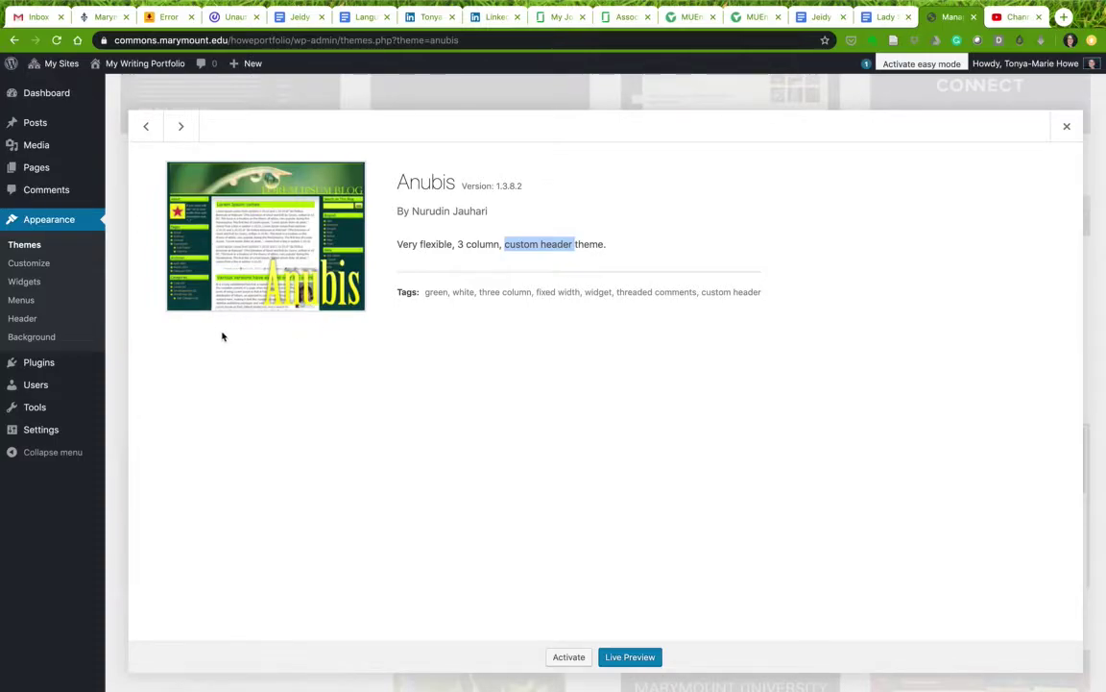
{"action": "left_click", "coordinate": [1067, 126]}
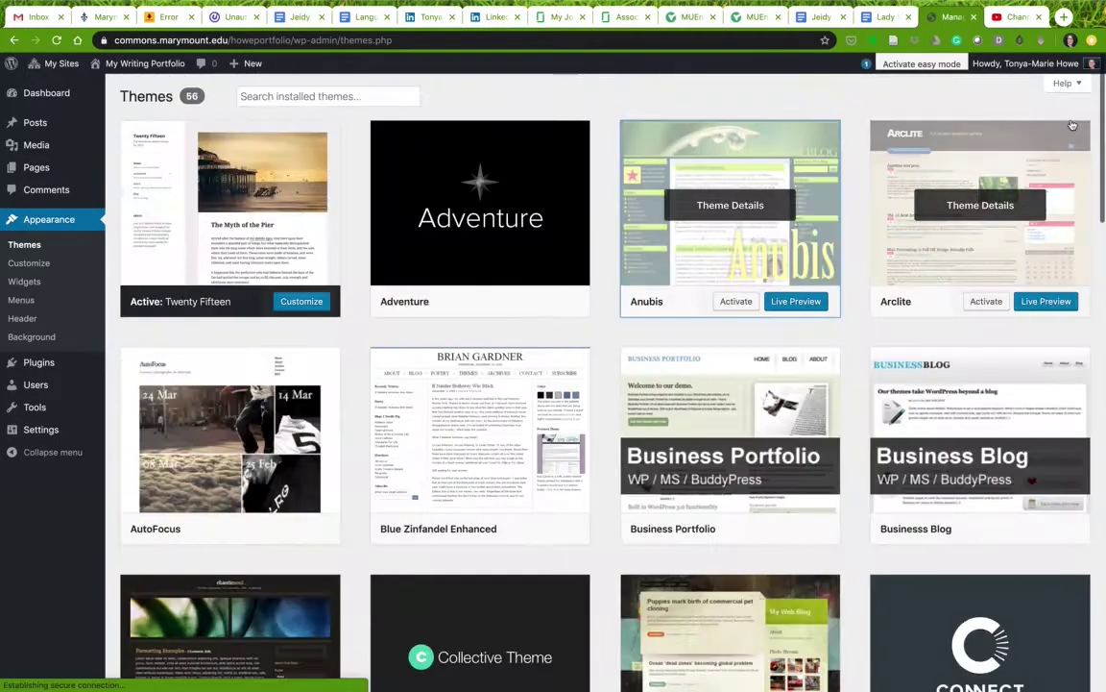
- Browse the installed themes to compare their thumbnails and find ones suited to a writing portfolio
{"action": "scroll", "coordinate": [538, 451], "scroll_direction": "down", "scroll_amount": 5}
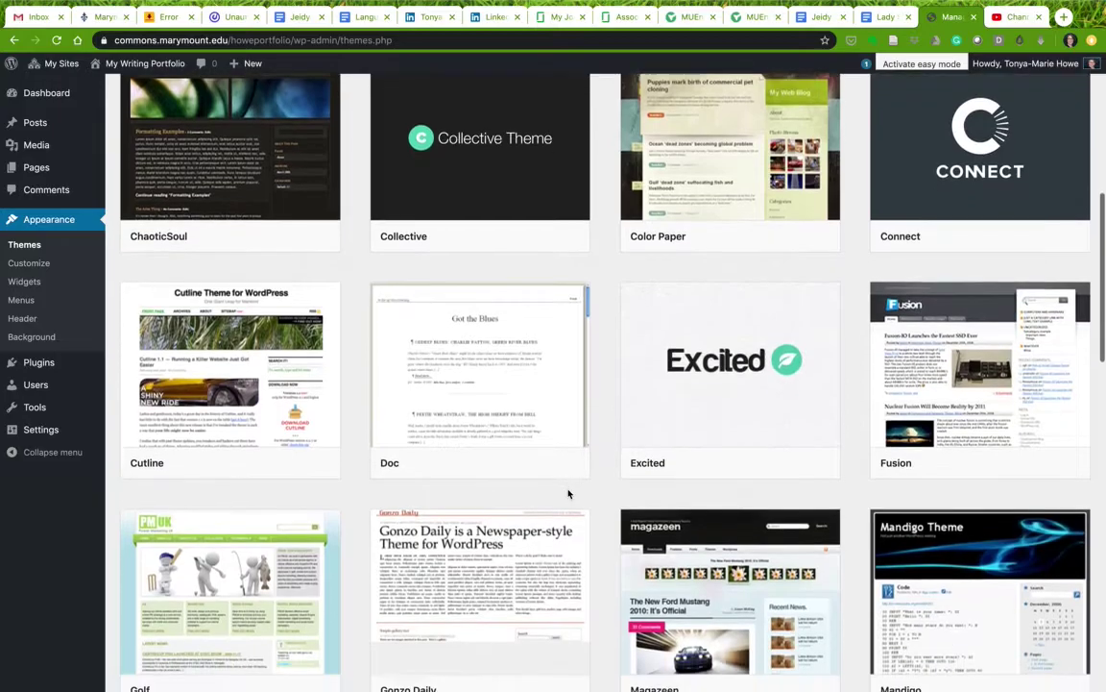
{"action": "scroll", "coordinate": [568, 493], "scroll_direction": "down", "scroll_amount": 4}
{"action": "scroll", "coordinate": [568, 493], "scroll_direction": "down", "scroll_amount": 3}
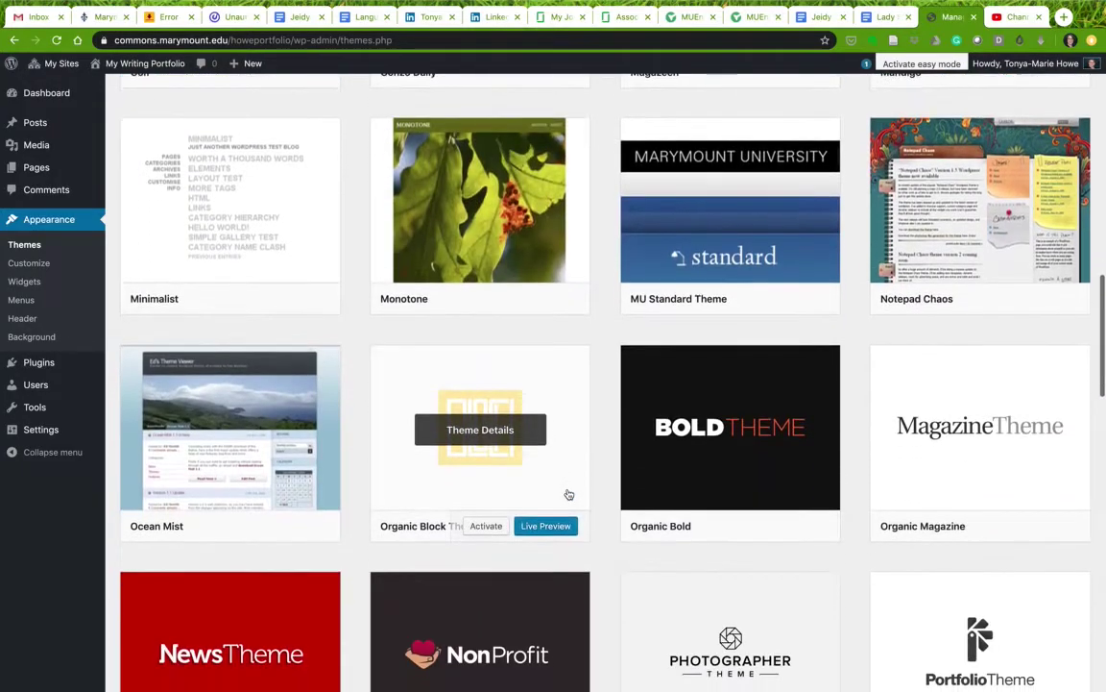
{"action": "scroll", "coordinate": [569, 494], "scroll_direction": "down", "scroll_amount": 4}
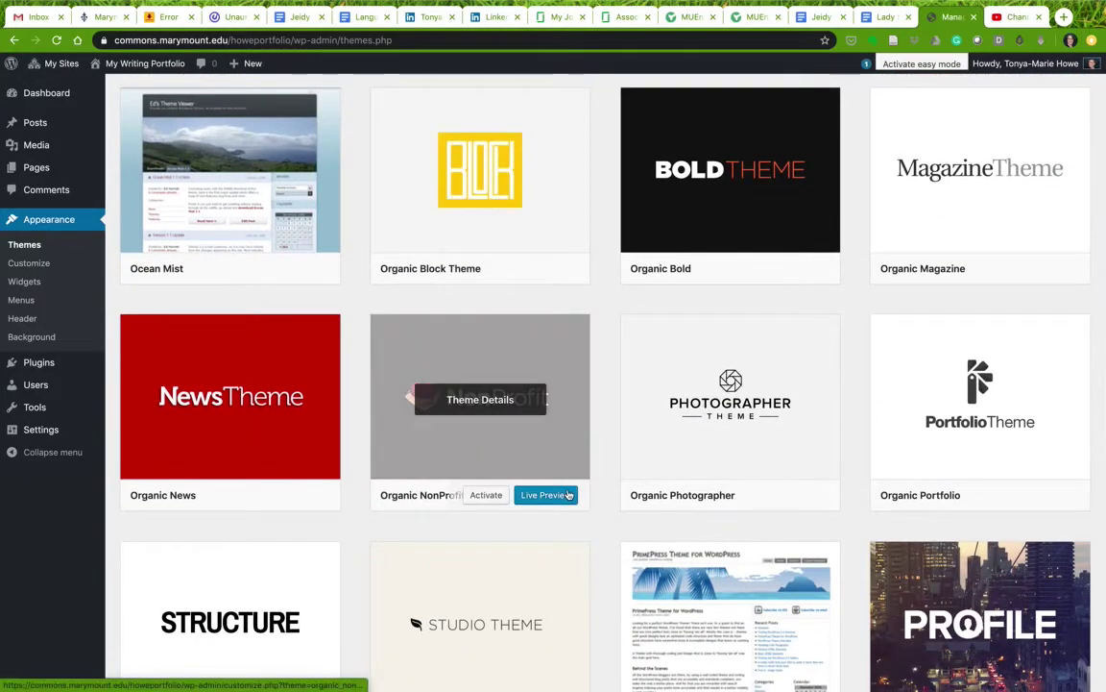
{"action": "scroll", "coordinate": [569, 494], "scroll_direction": "down", "scroll_amount": 3}
{"action": "scroll", "coordinate": [569, 493], "scroll_direction": "down", "scroll_amount": 1}
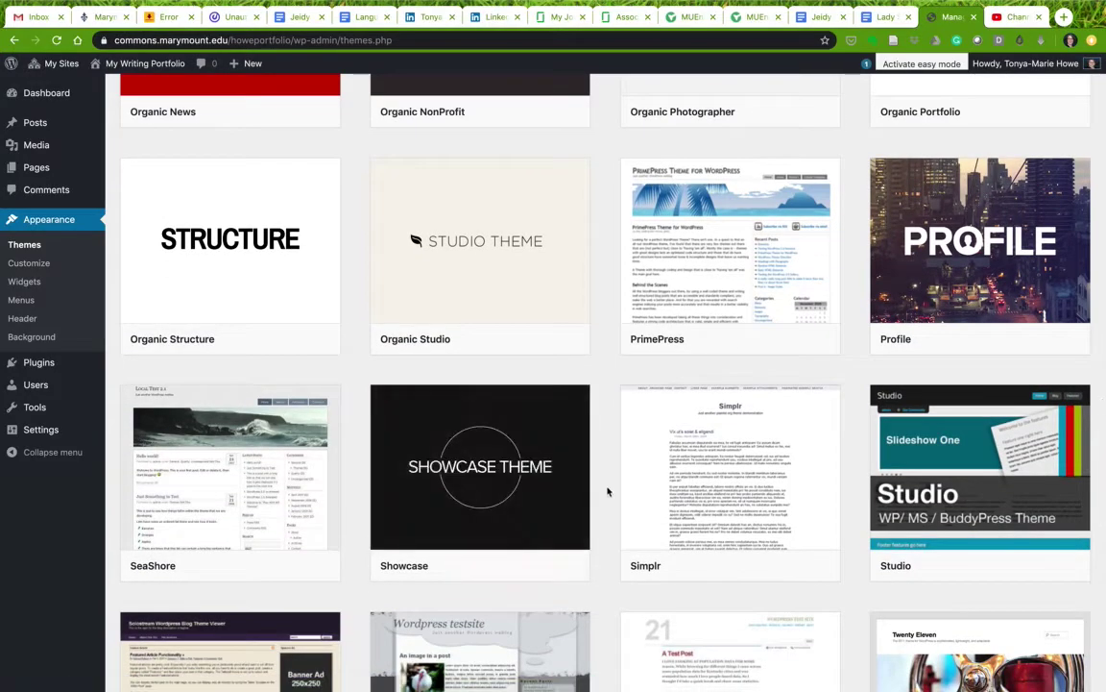
{"action": "scroll", "coordinate": [607, 493], "scroll_direction": "down", "scroll_amount": 1}
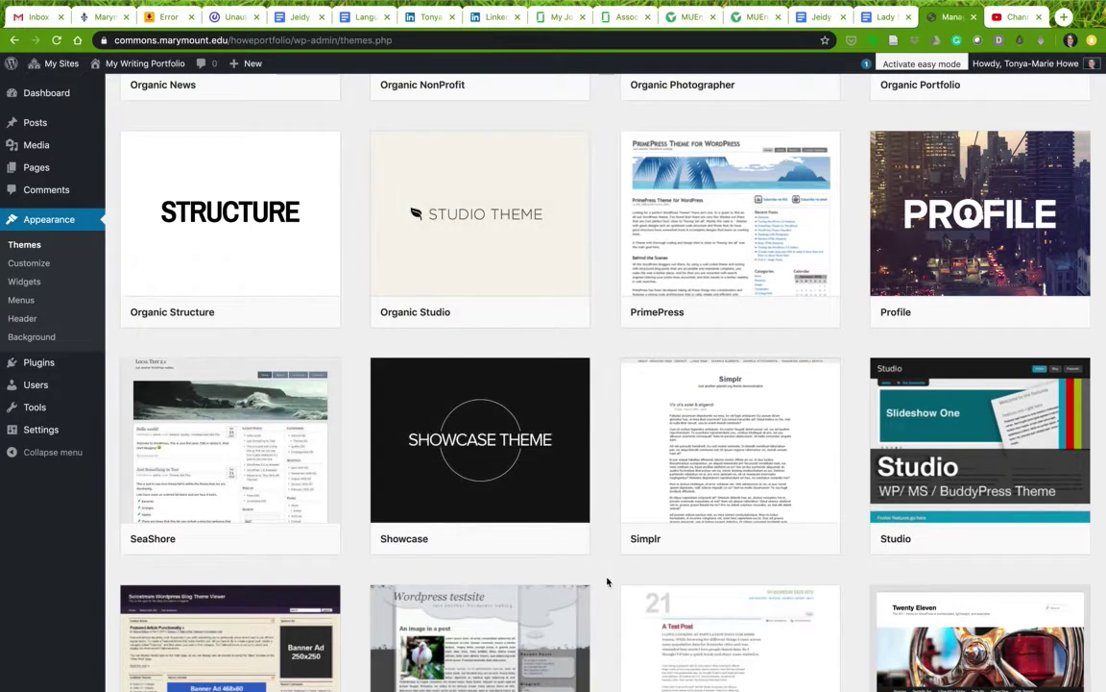
{"action": "scroll", "coordinate": [605, 581], "scroll_direction": "down", "scroll_amount": 1}
{"action": "scroll", "coordinate": [606, 577], "scroll_direction": "down", "scroll_amount": 3}
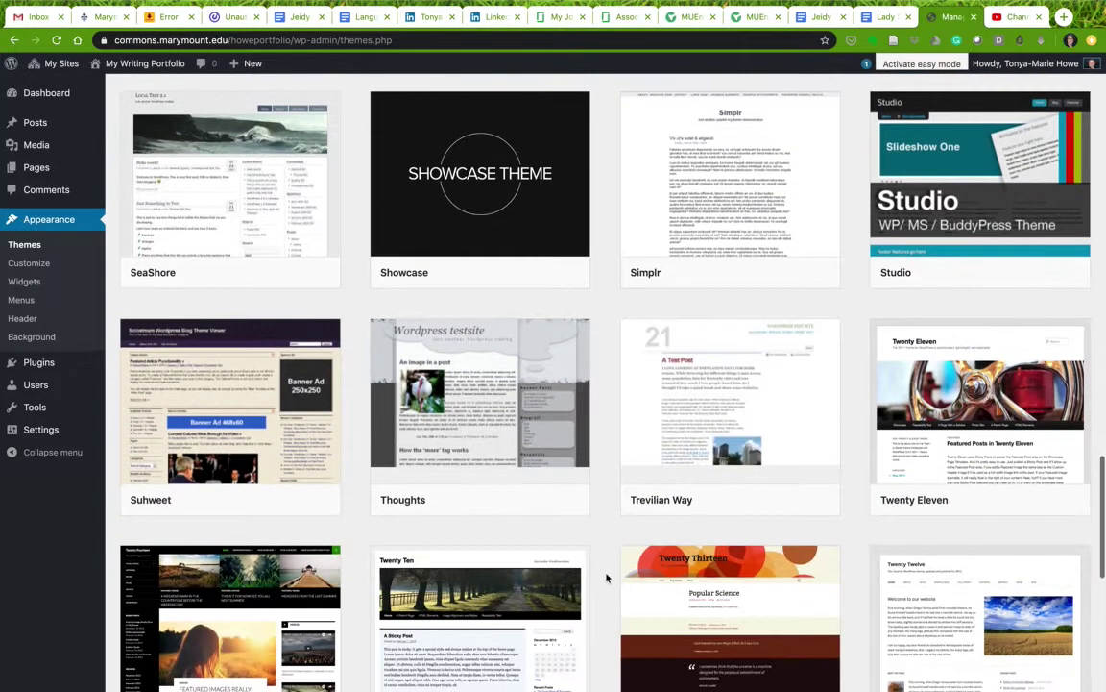
{"action": "scroll", "coordinate": [605, 576], "scroll_direction": "up", "scroll_amount": 10}
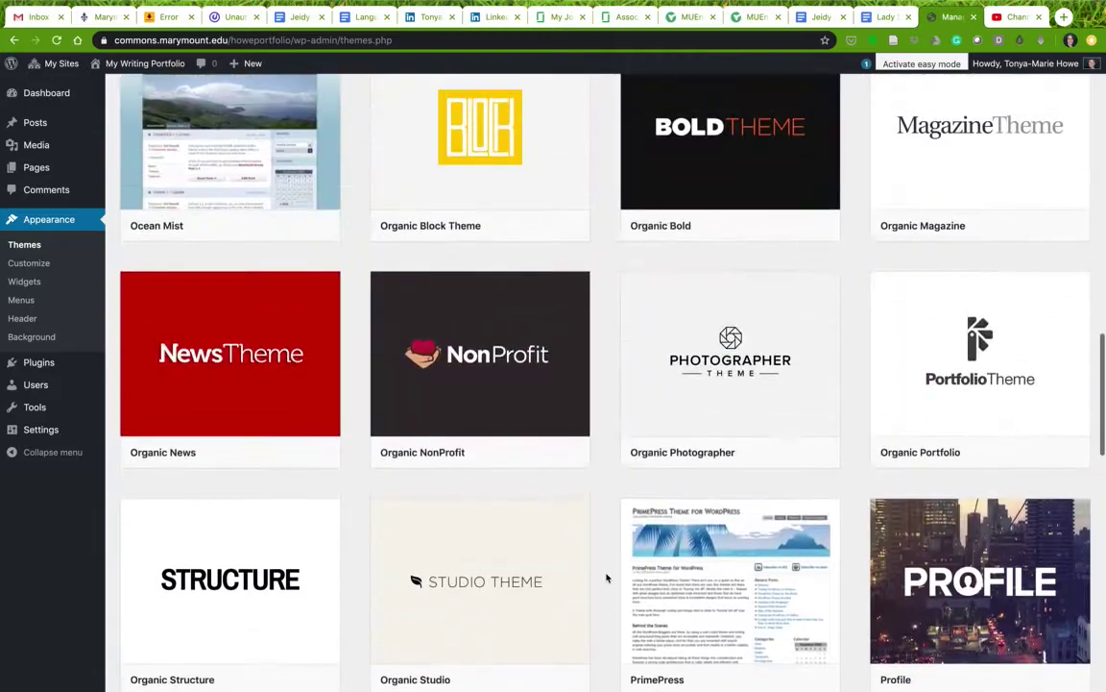
{"action": "scroll", "coordinate": [969, 497], "scroll_direction": "down", "scroll_amount": 3}
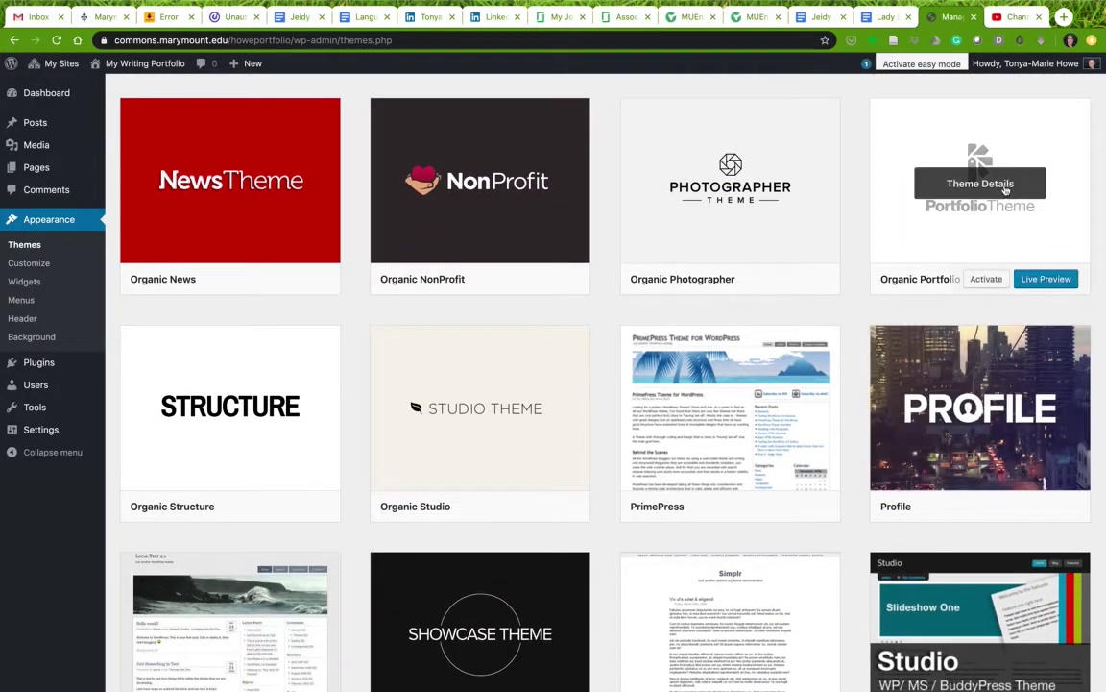
- View the Organic Portfolio theme's details, reading its description of intended use, and return to the theme gallery
{"action": "left_click", "coordinate": [980, 179]}
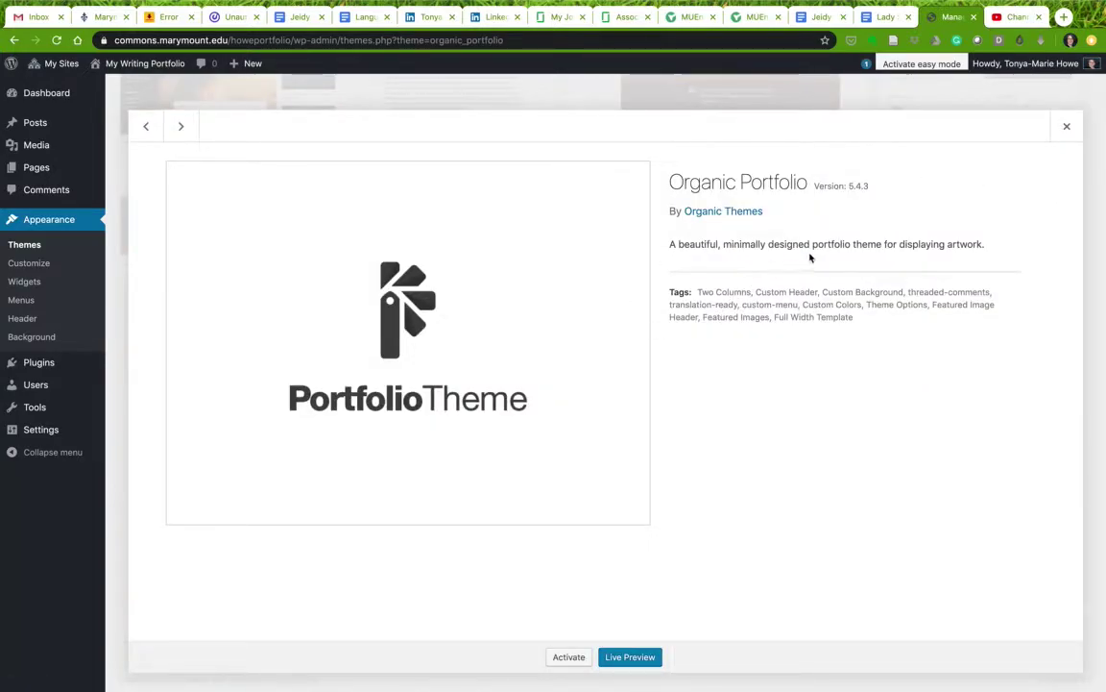
{"action": "left_click_drag", "start_coordinate": [882, 244], "coordinate": [1000, 246]}
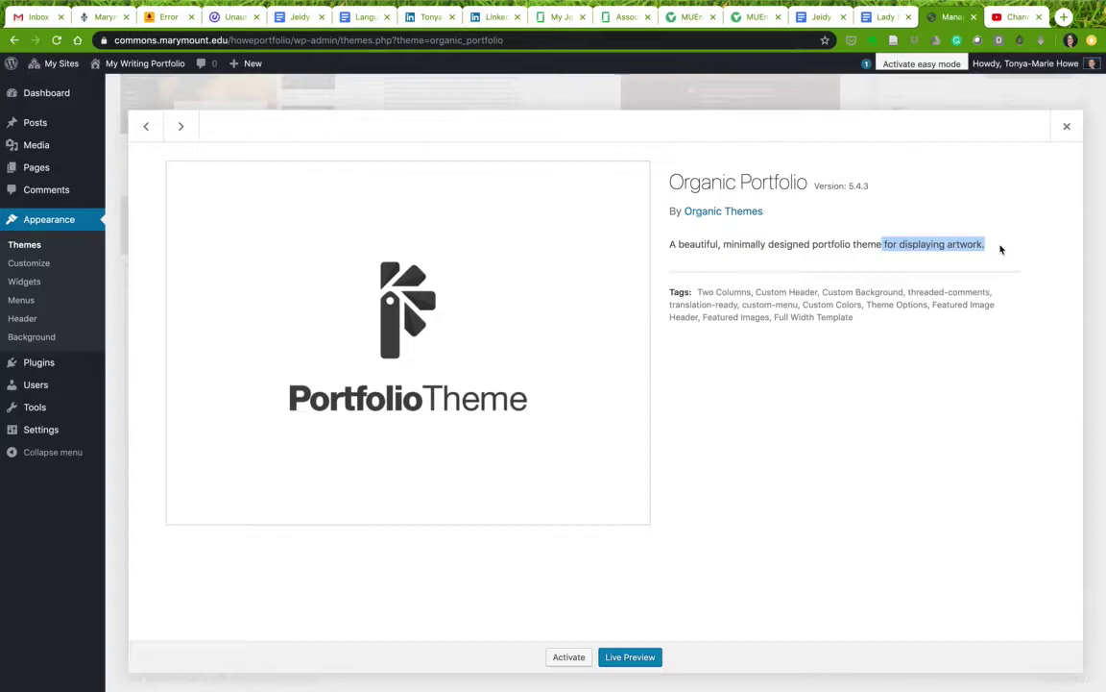
{"action": "left_click", "coordinate": [704, 292]}
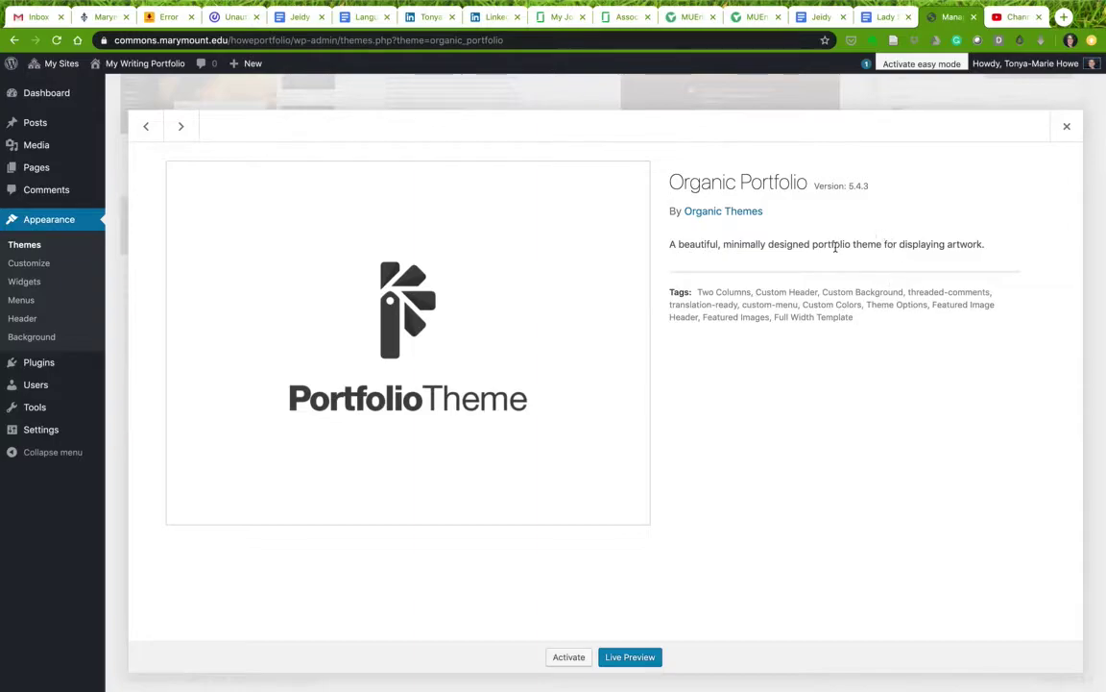
{"action": "left_click_drag", "start_coordinate": [834, 244], "coordinate": [988, 244]}
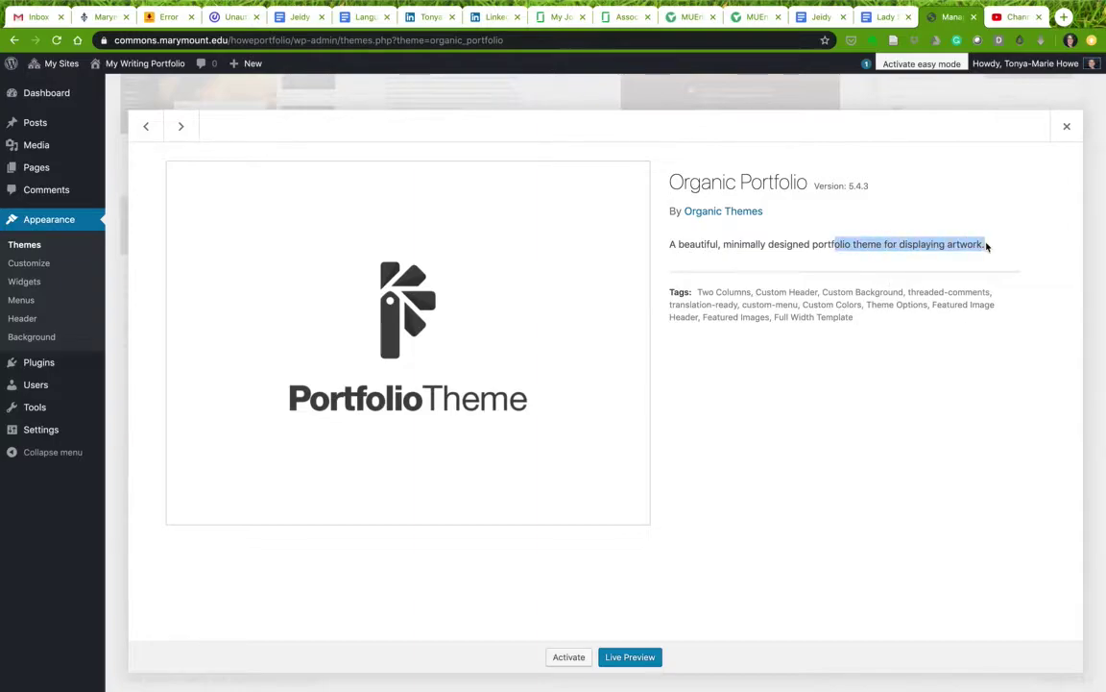
{"action": "left_click", "coordinate": [1067, 128]}
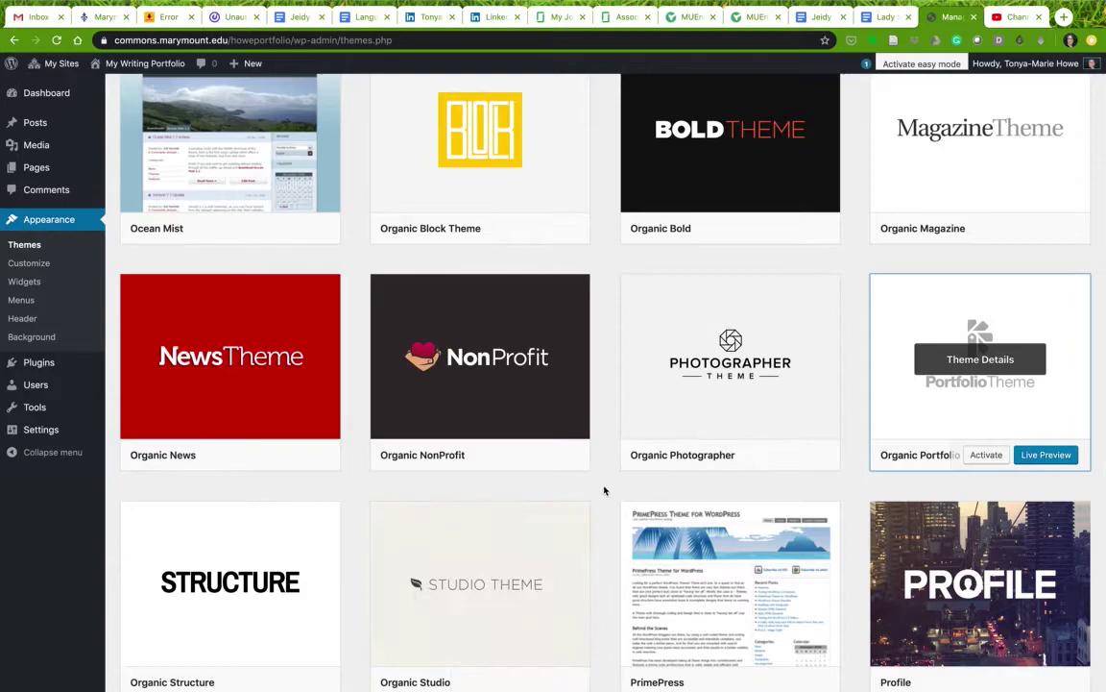
- Find the Twenty Eleven theme among the installed themes and activate it for the site
{"action": "scroll", "coordinate": [604, 491], "scroll_direction": "down", "scroll_amount": 3}
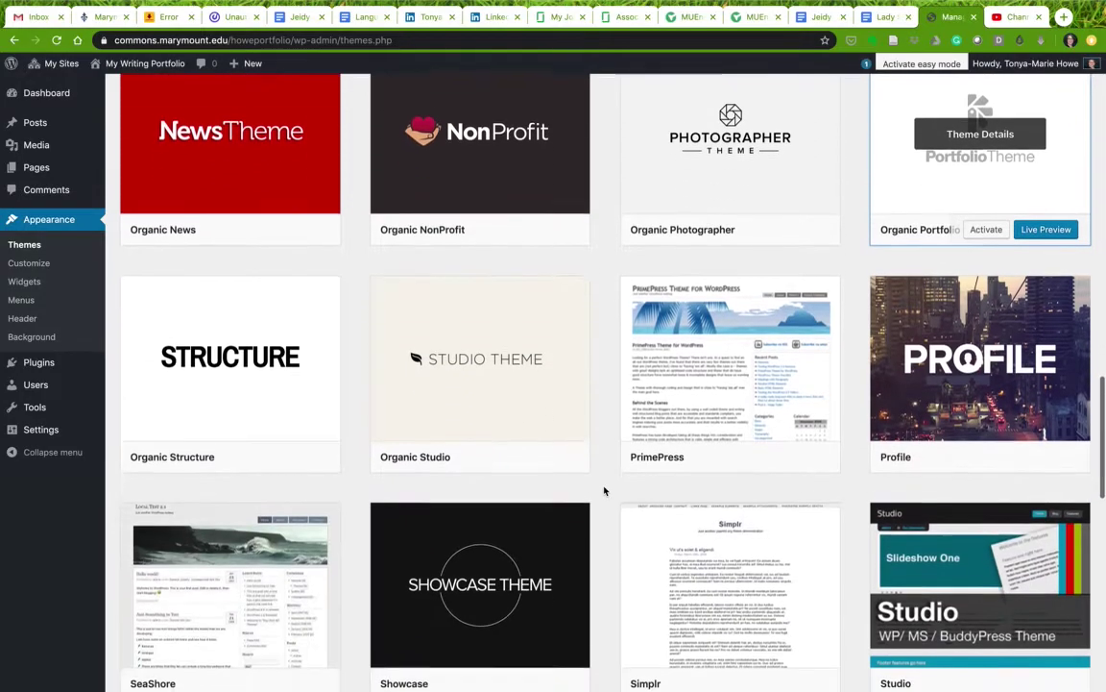
{"action": "scroll", "coordinate": [605, 491], "scroll_direction": "down", "scroll_amount": 2}
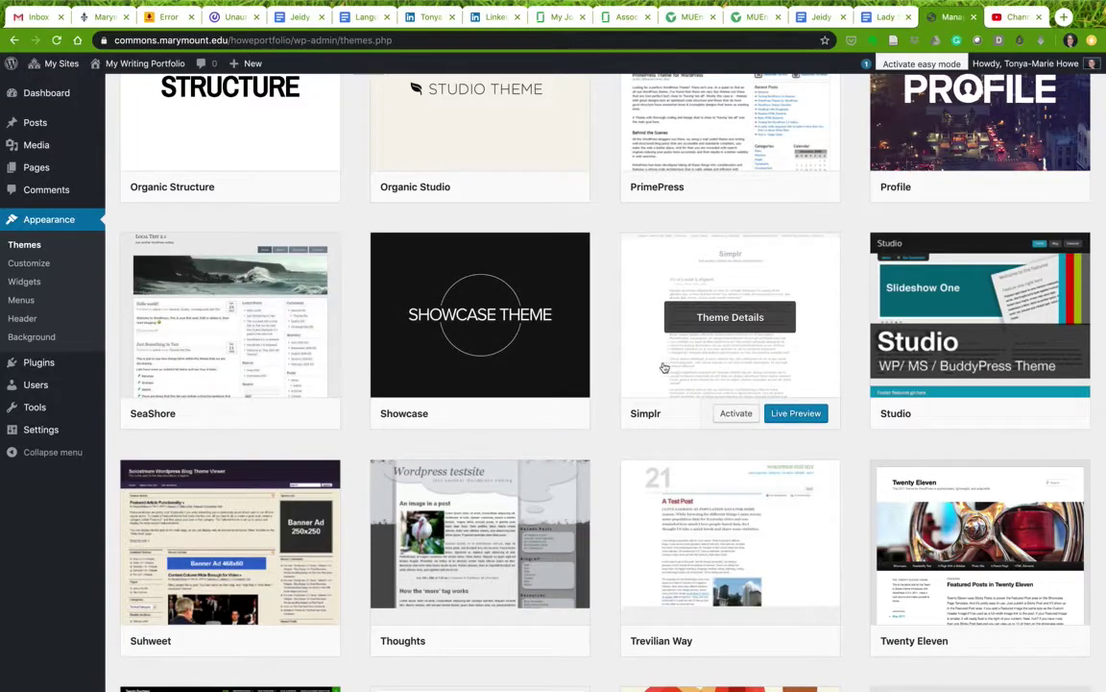
{"action": "scroll", "coordinate": [610, 459], "scroll_direction": "down", "scroll_amount": 4}
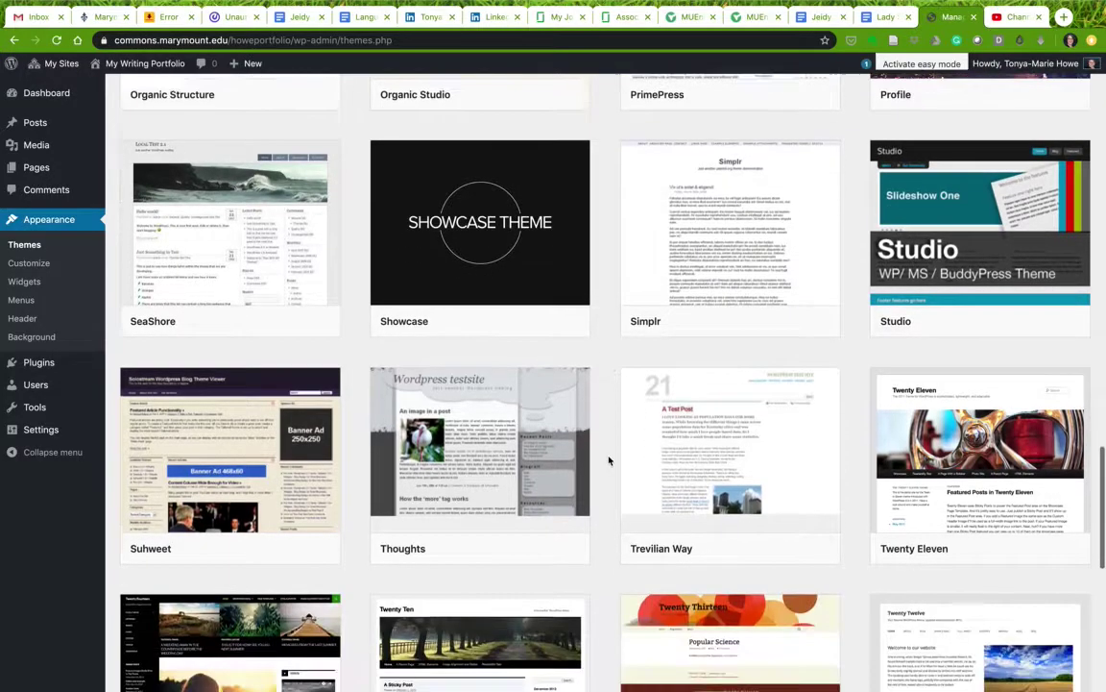
{"action": "scroll", "coordinate": [608, 460], "scroll_direction": "up", "scroll_amount": 1}
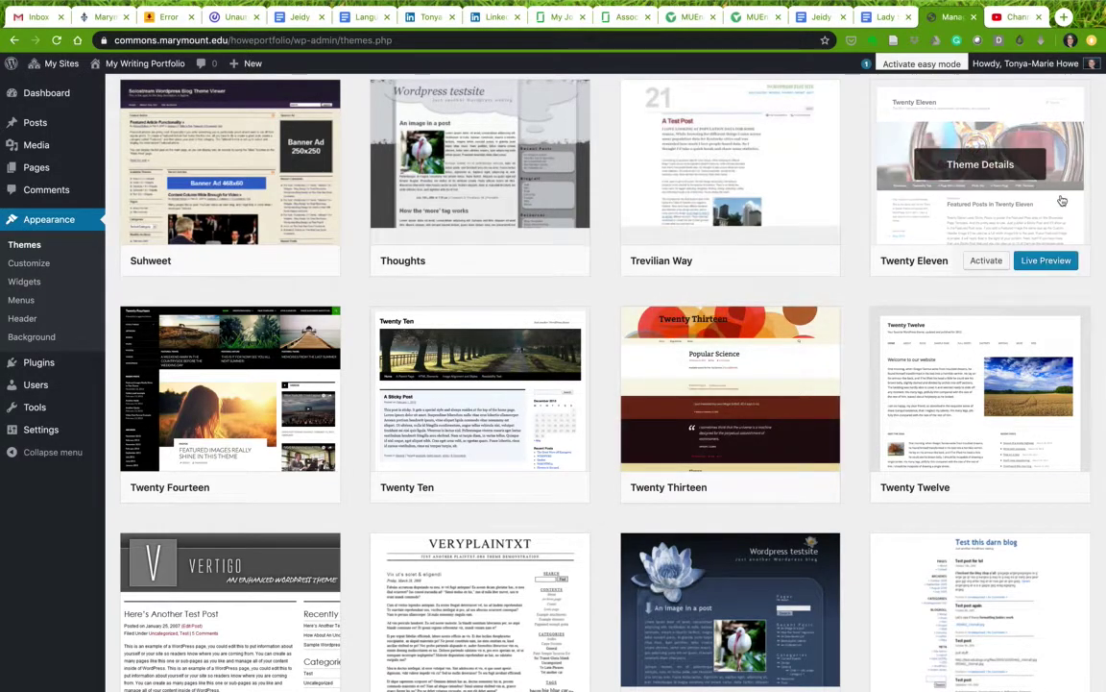
{"action": "scroll", "coordinate": [773, 476], "scroll_direction": "down", "scroll_amount": 2}
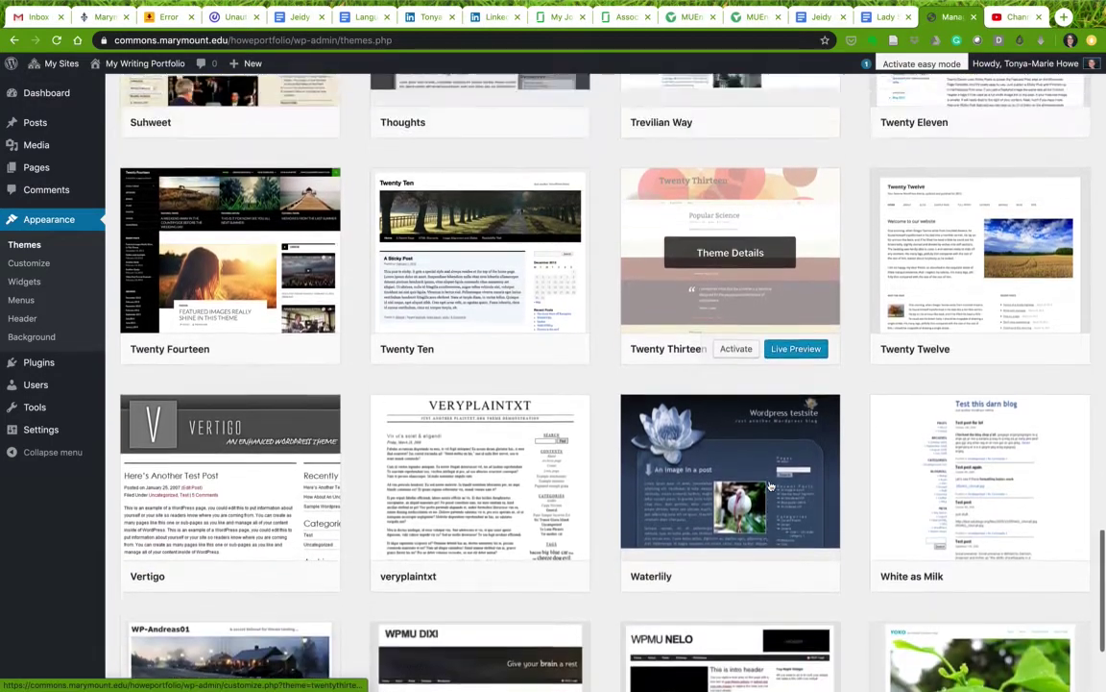
{"action": "scroll", "coordinate": [773, 475], "scroll_direction": "up", "scroll_amount": 3}
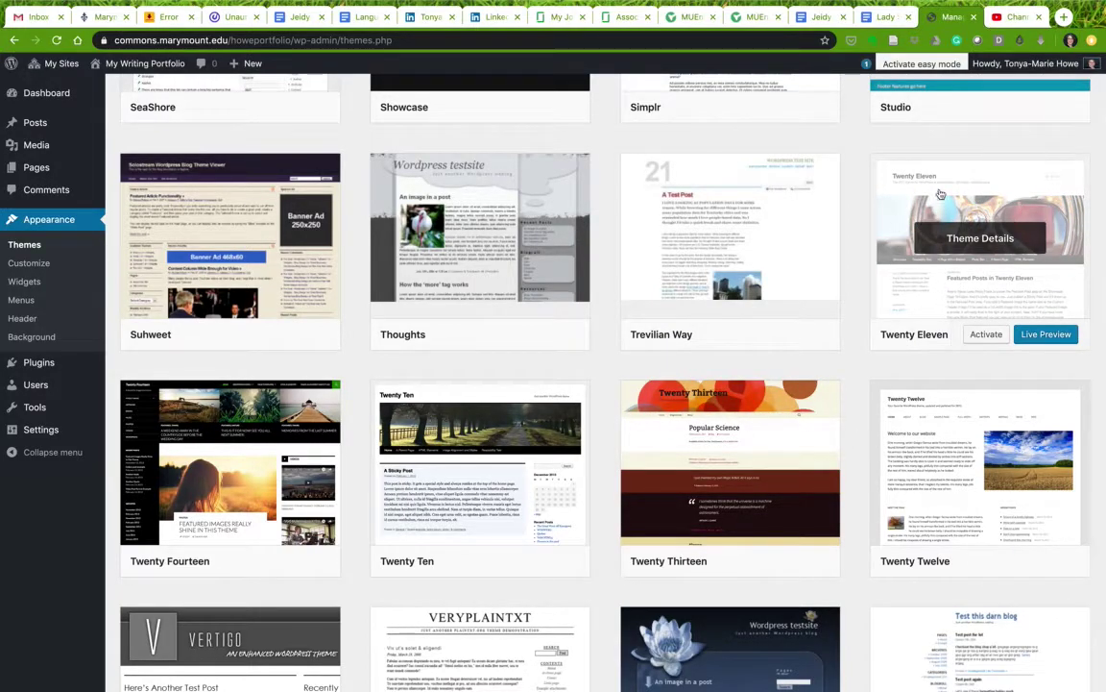
{"action": "left_click", "coordinate": [986, 335]}
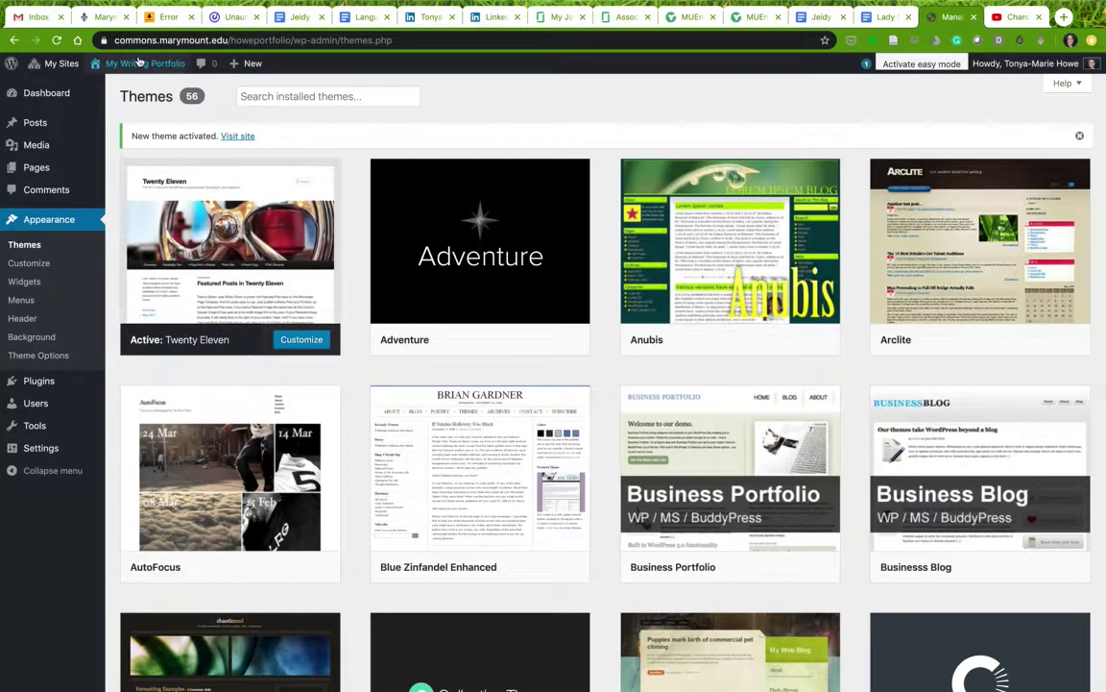
- Visit the My Writing Portfolio site and examine the text of the "Hello world!" post on its home page
{"action": "mouse_move", "coordinate": [113, 65]}
{"action": "left_click", "coordinate": [107, 87]}
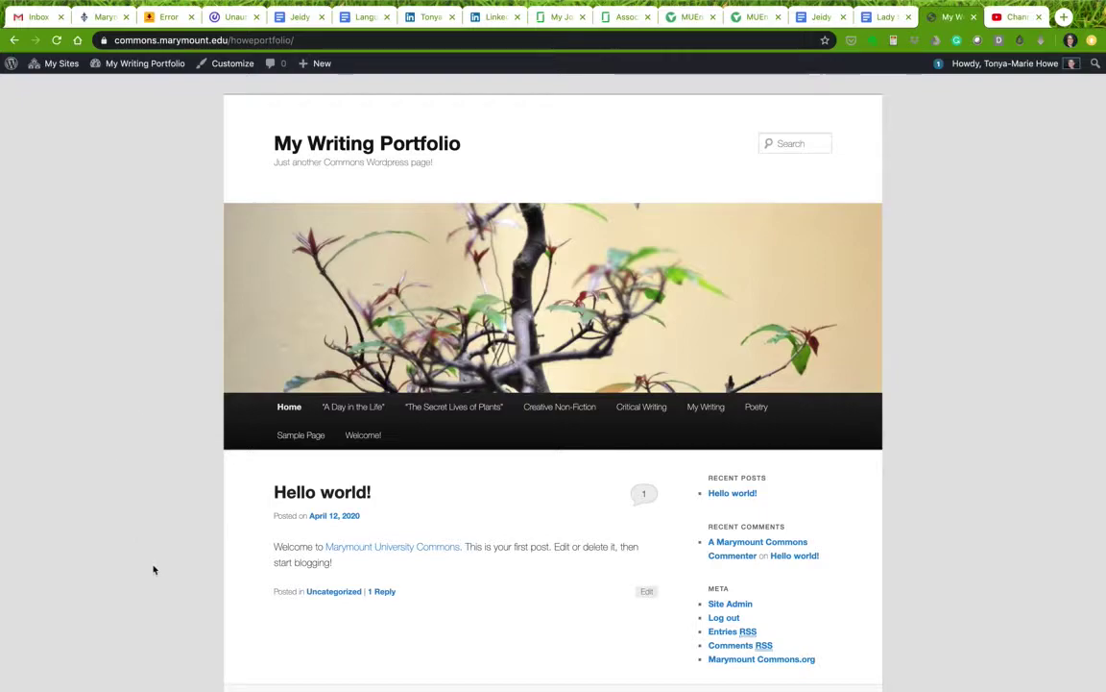
{"action": "scroll", "coordinate": [153, 571], "scroll_direction": "up", "scroll_amount": 1}
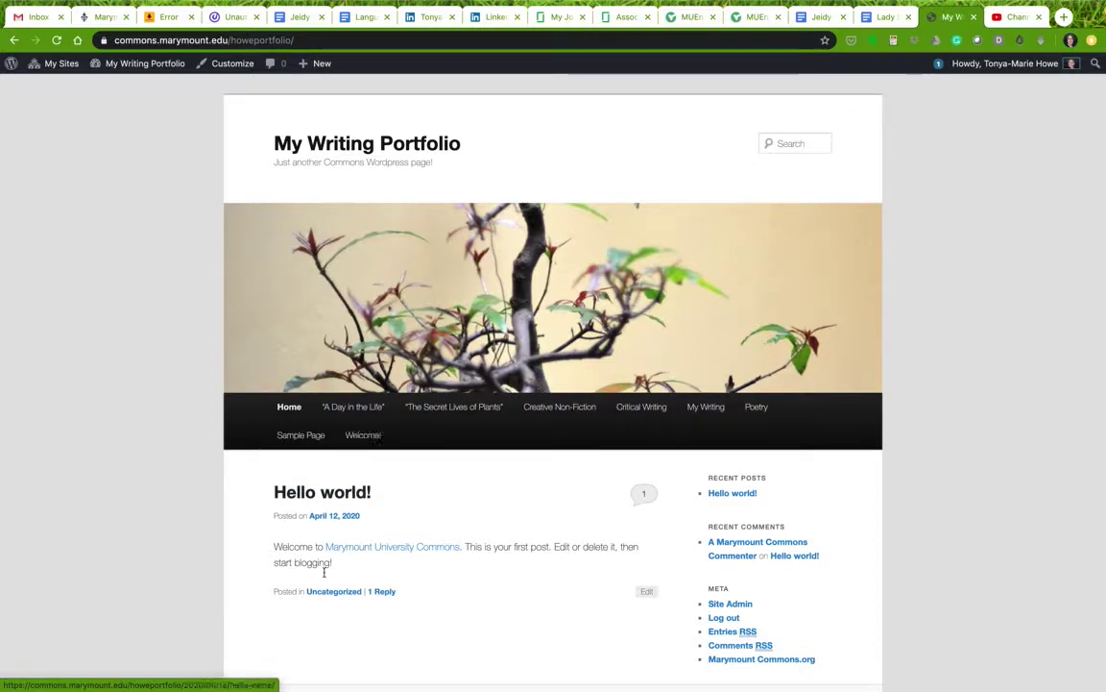
{"action": "double_click", "coordinate": [540, 547]}
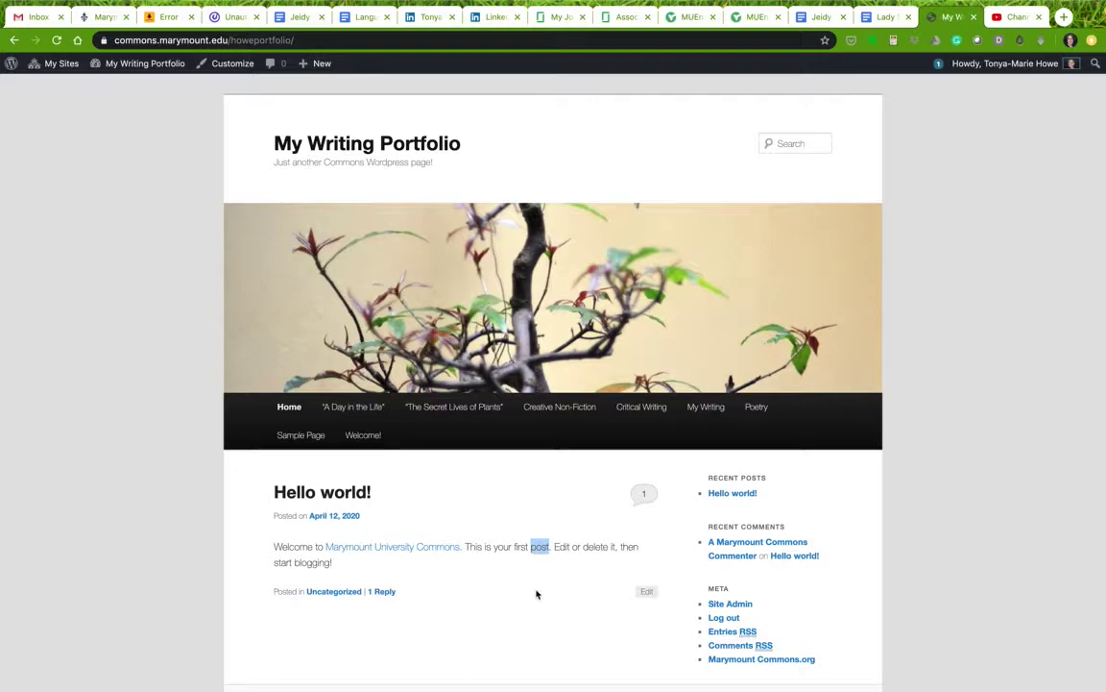
{"action": "double_click", "coordinate": [595, 547]}
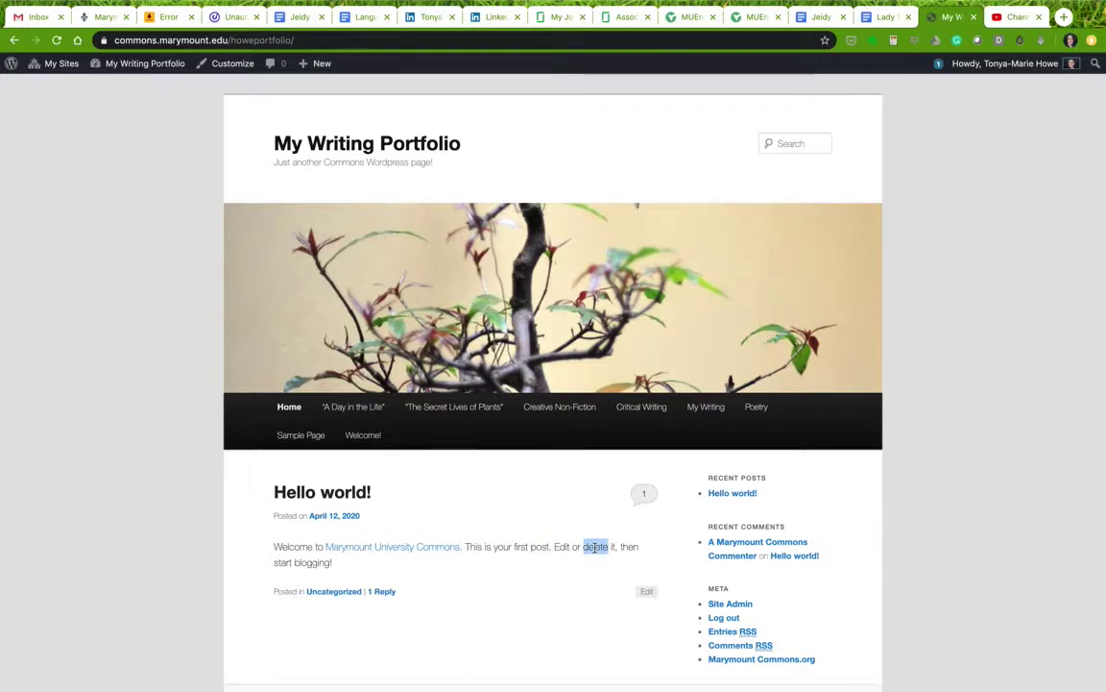
- Look over the rest of the home page, including its sidebar and footer, and return to the installed themes in the dashboard
{"action": "scroll", "coordinate": [595, 547], "scroll_direction": "down", "scroll_amount": 2}
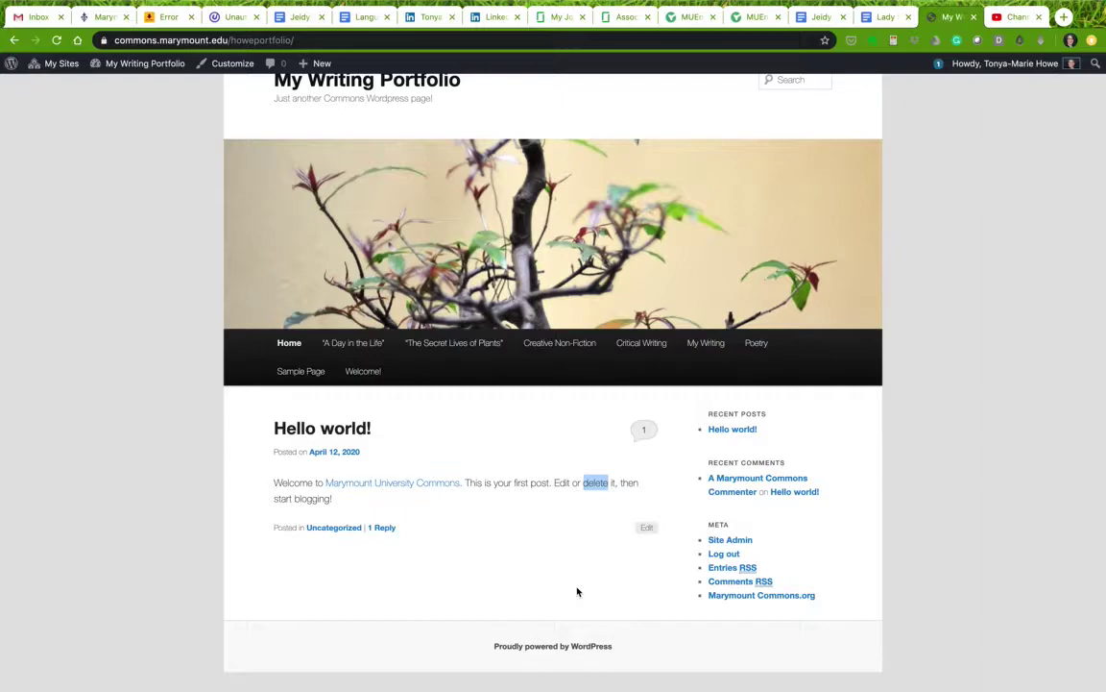
{"action": "scroll", "coordinate": [572, 588], "scroll_direction": "up", "scroll_amount": 1}
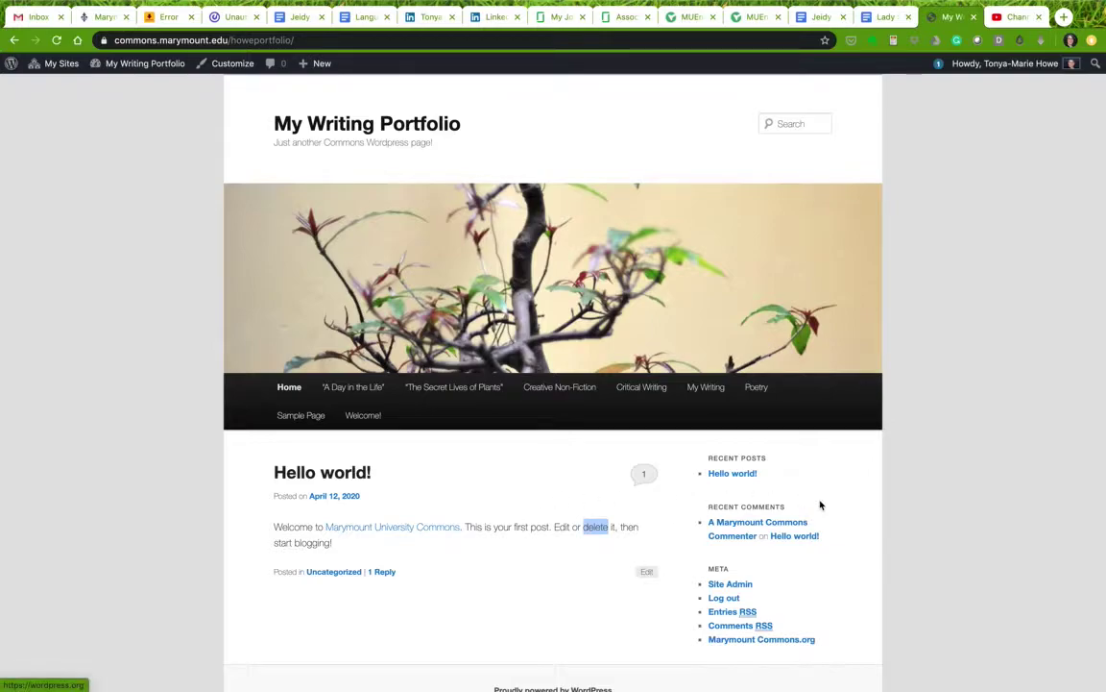
{"action": "scroll", "coordinate": [820, 504], "scroll_direction": "down", "scroll_amount": 1}
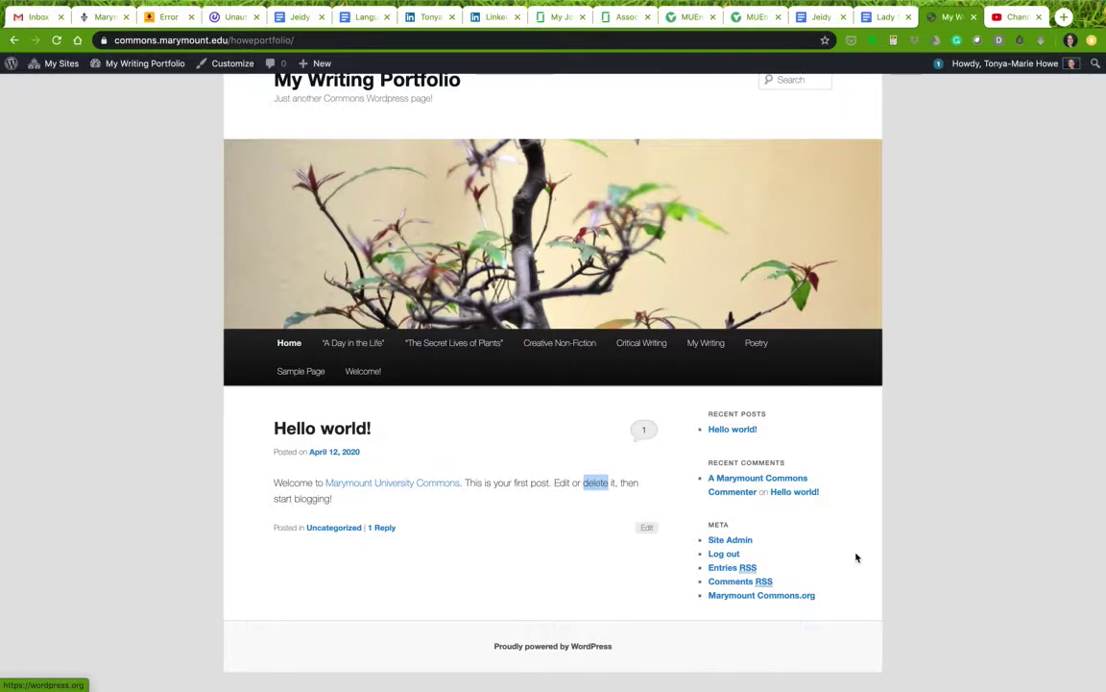
{"action": "scroll", "coordinate": [857, 557], "scroll_direction": "up", "scroll_amount": 1}
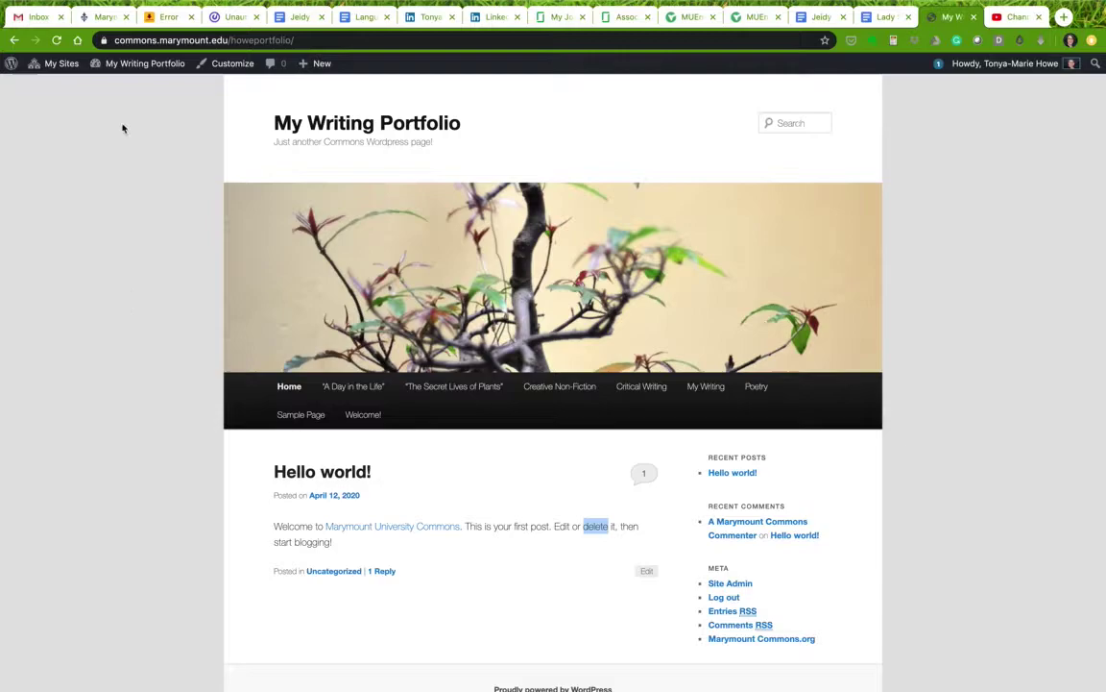
{"action": "mouse_move", "coordinate": [123, 67]}
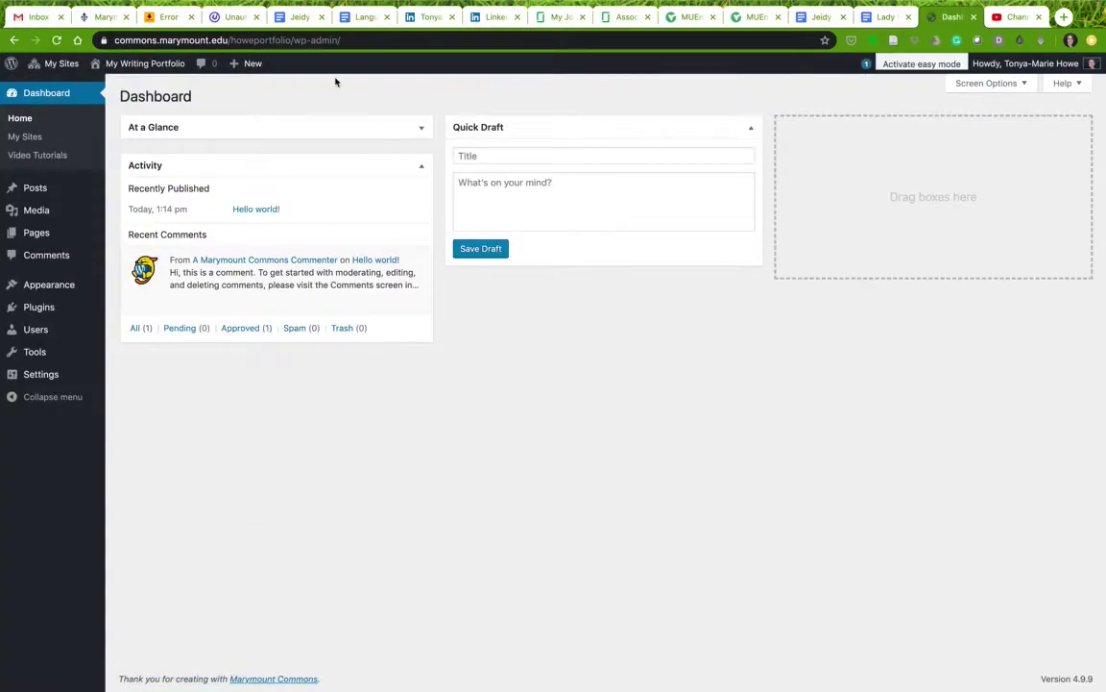
{"action": "mouse_move", "coordinate": [35, 290]}
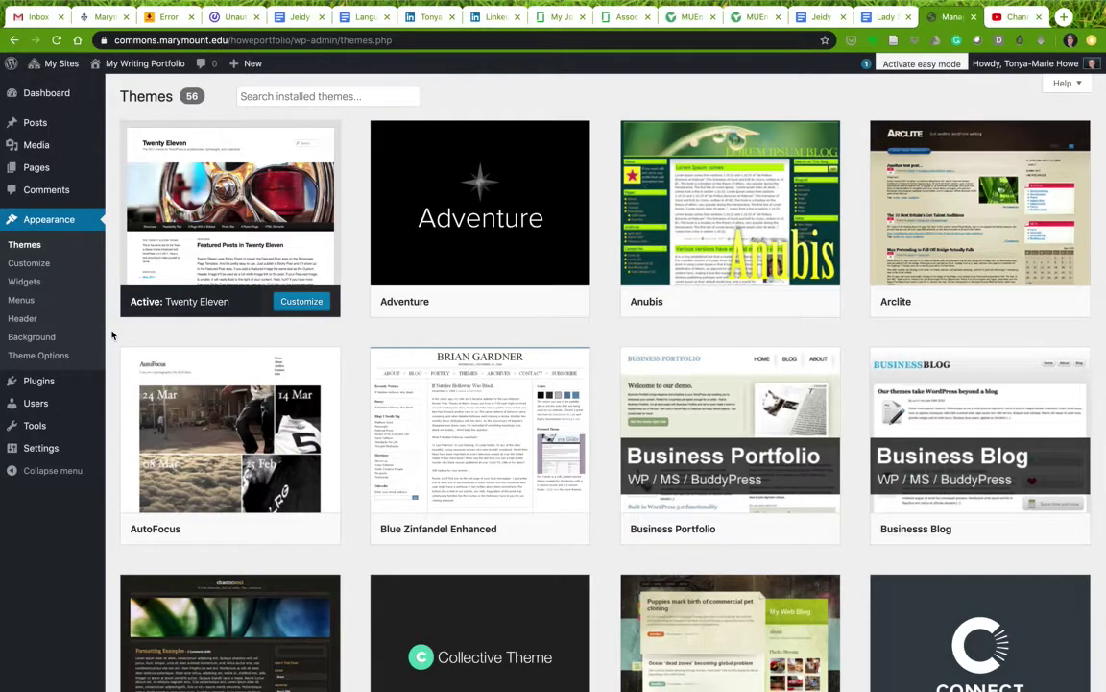
- Visit the live site and view its Creative Non-Fiction and "The Secret Lives of Plants" pages
{"action": "mouse_move", "coordinate": [134, 63]}
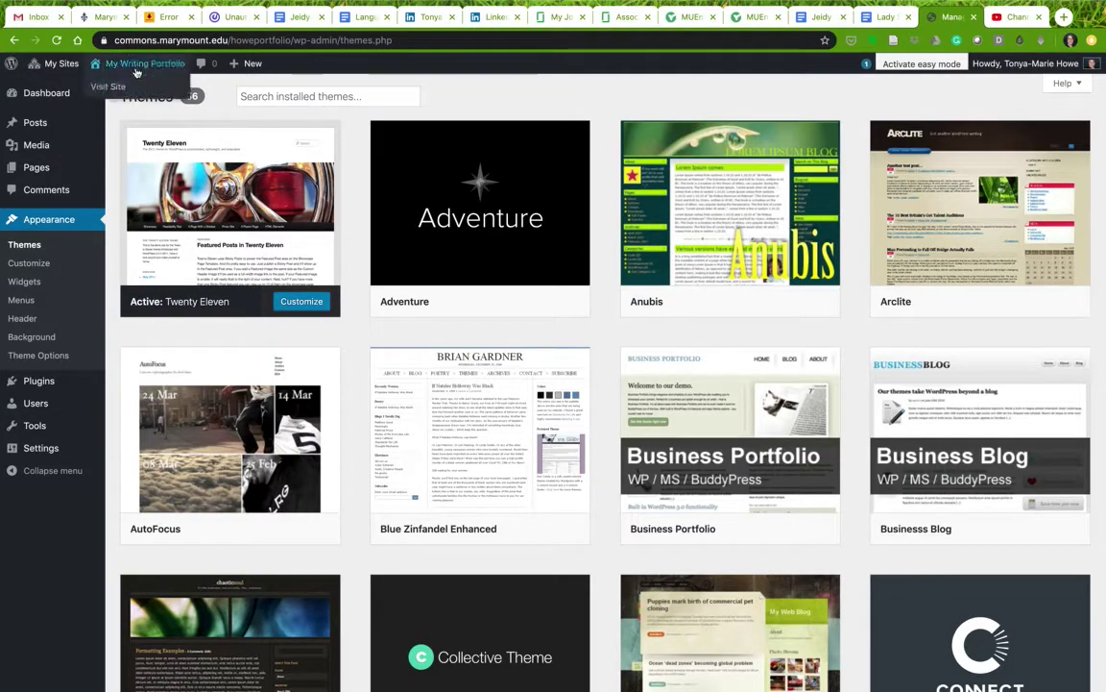
{"action": "left_click", "coordinate": [114, 88]}
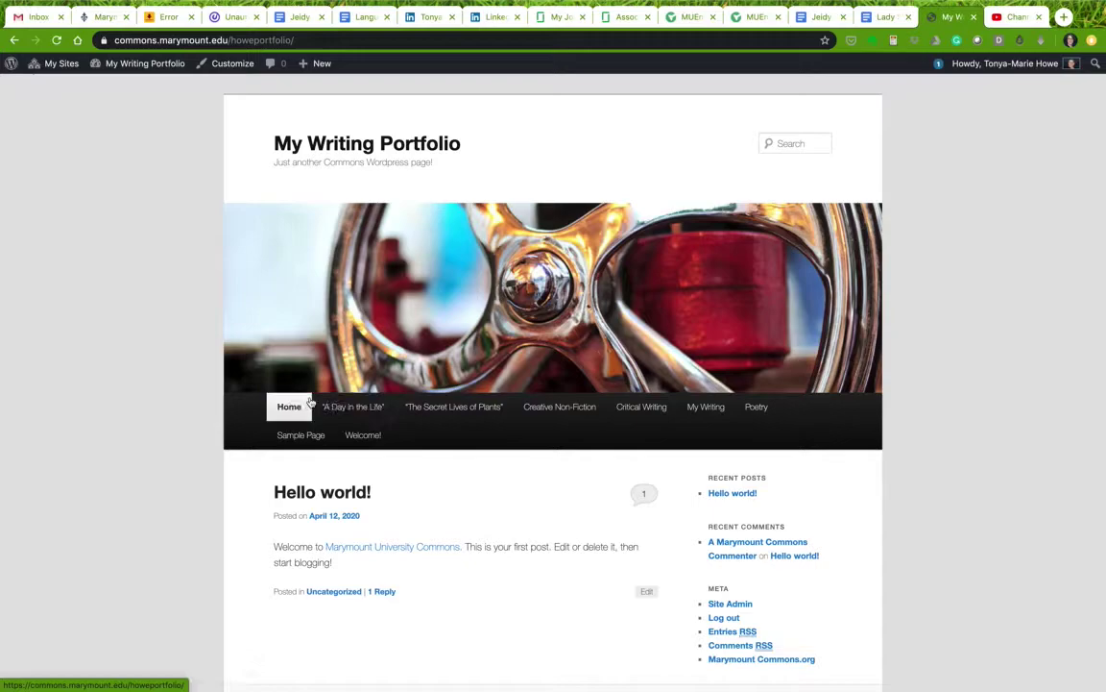
{"action": "left_click", "coordinate": [569, 408]}
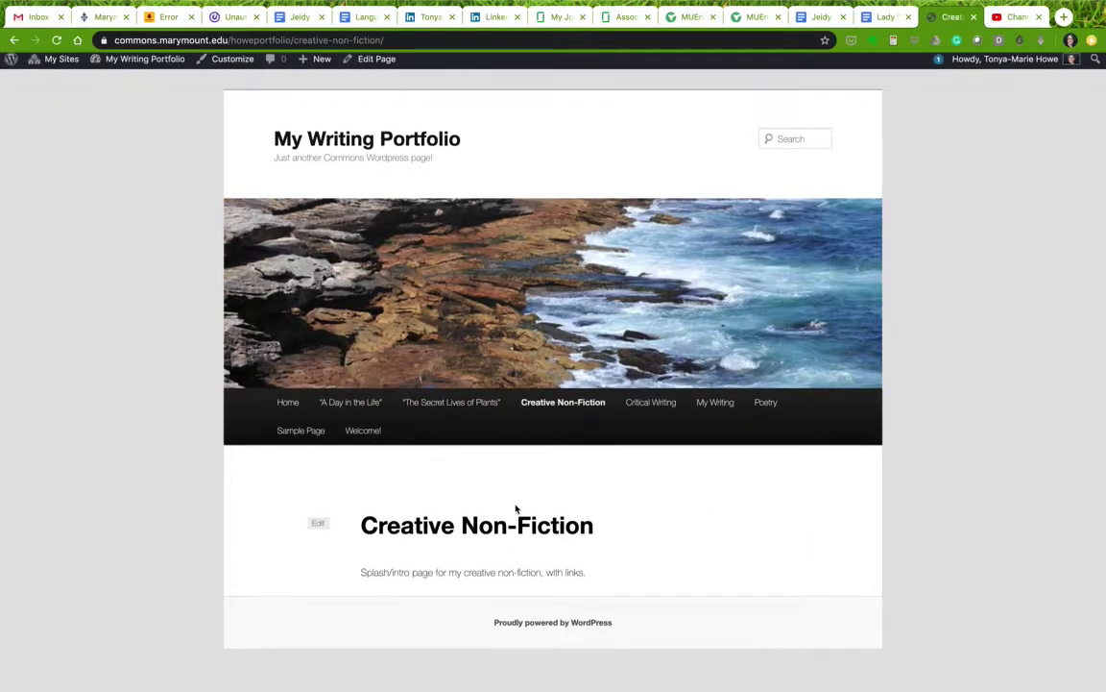
{"action": "left_click", "coordinate": [432, 410]}
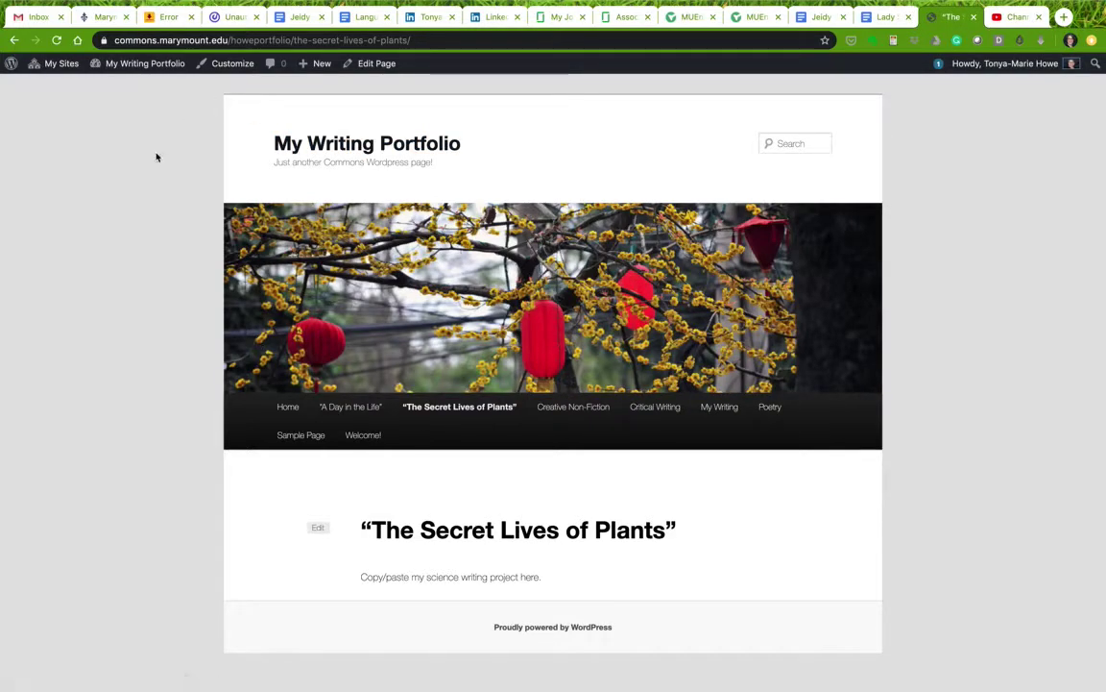
- Return to the site's dashboard, open the menu editor and read the instructions for the default menu's structure
{"action": "mouse_move", "coordinate": [141, 65]}
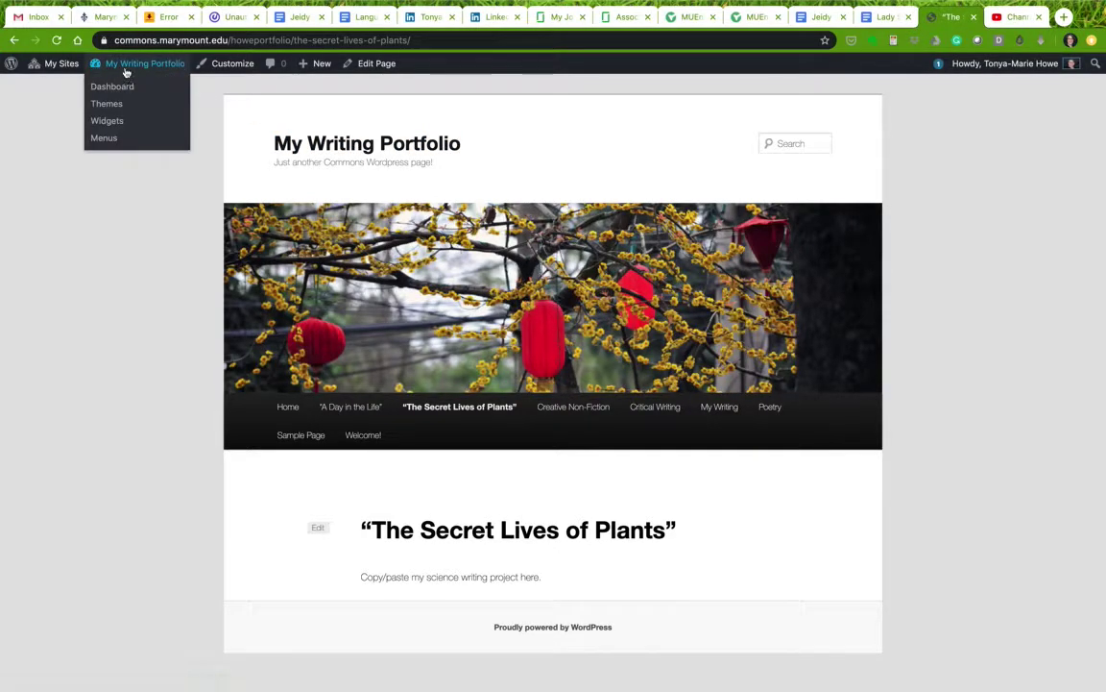
{"action": "left_click", "coordinate": [112, 86]}
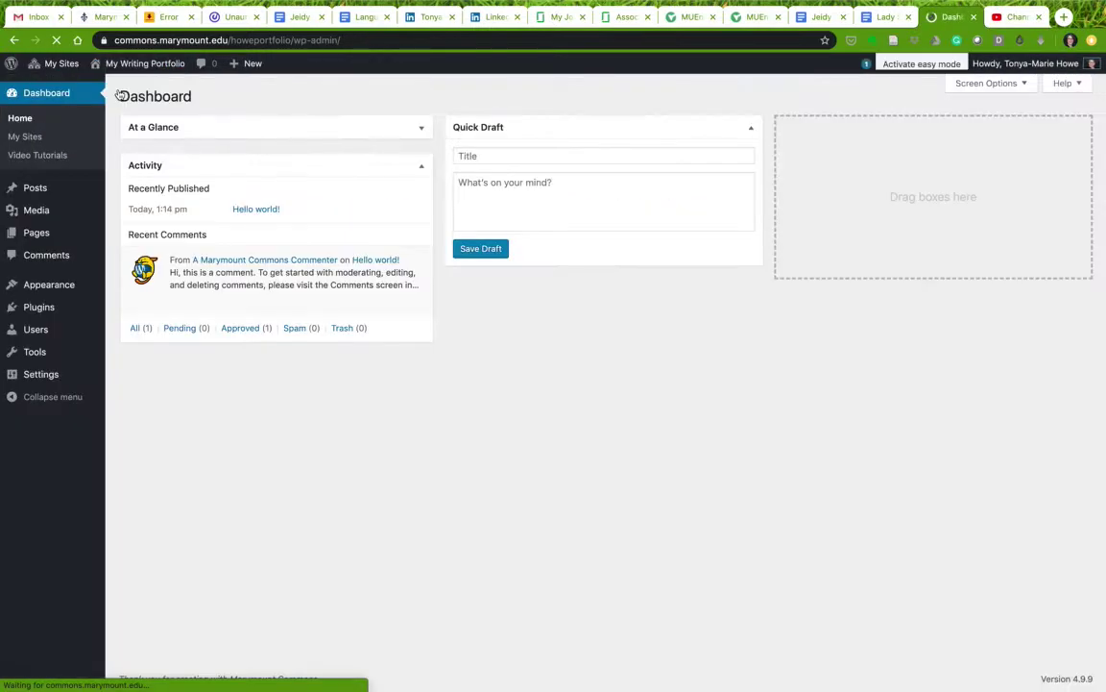
{"action": "mouse_move", "coordinate": [81, 286]}
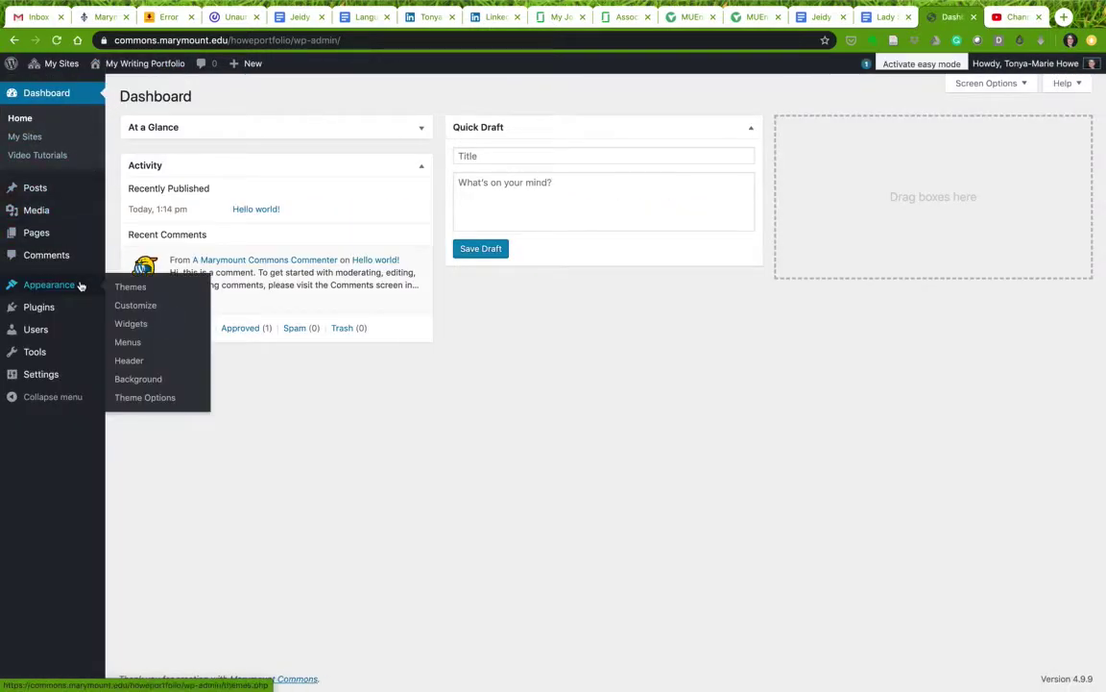
{"action": "left_click", "coordinate": [133, 343]}
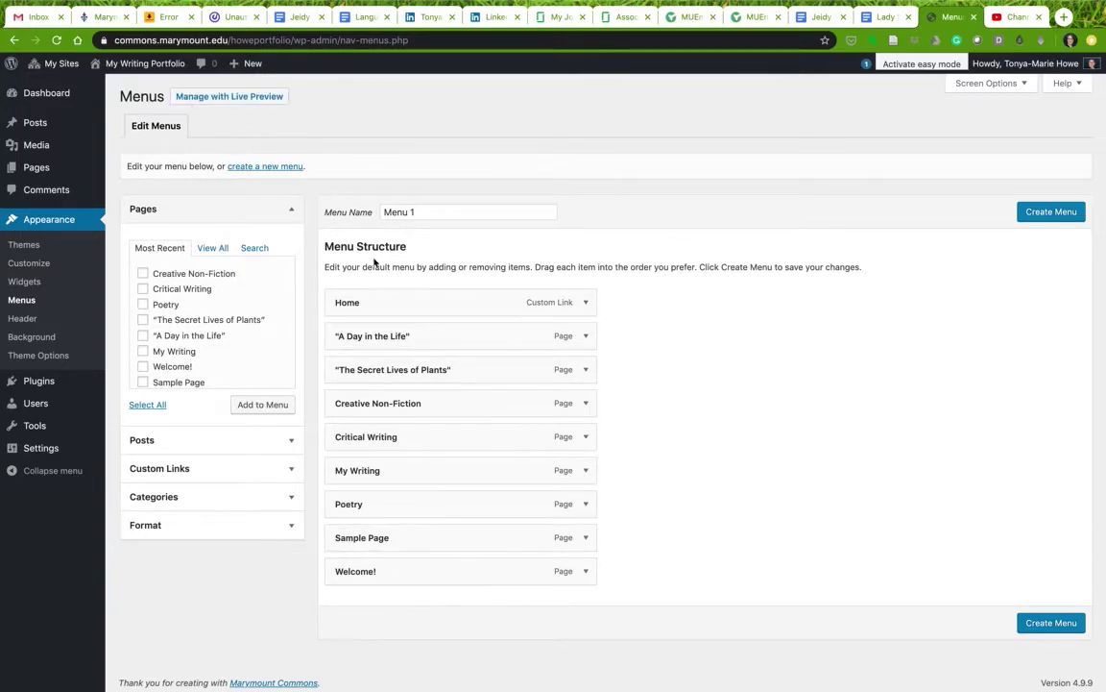
{"action": "left_click_drag", "start_coordinate": [363, 268], "coordinate": [417, 267]}
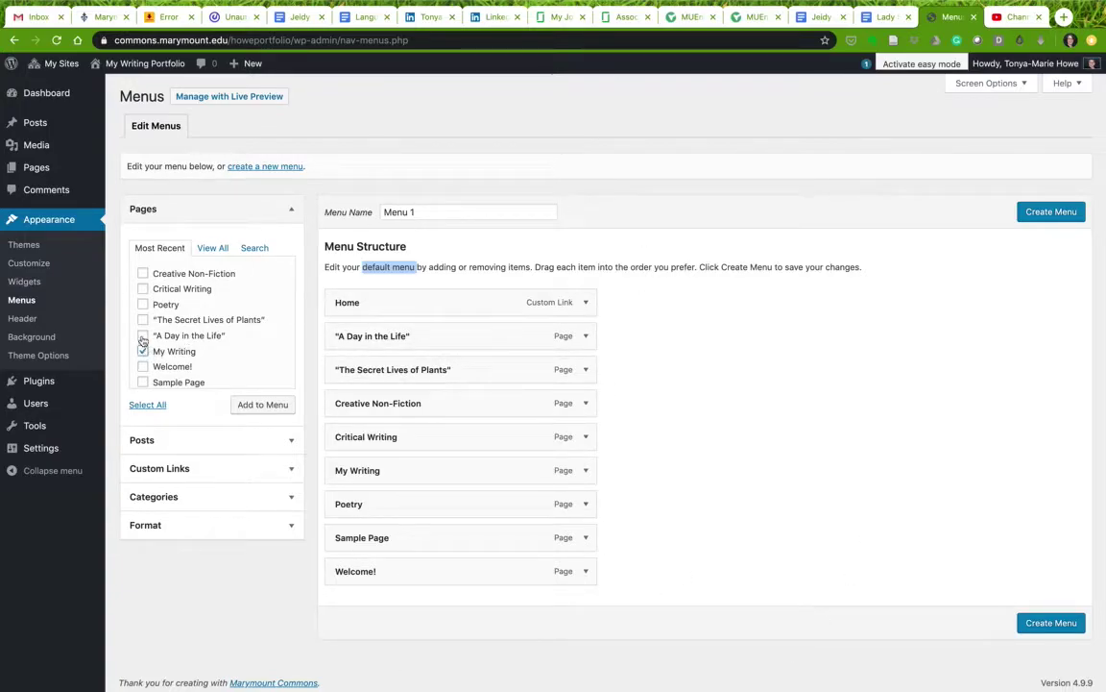
- Add the "A Day in the Life" and My Writing pages to Menu 1 and remove both duplicate entries
{"action": "left_click", "coordinate": [272, 405]}
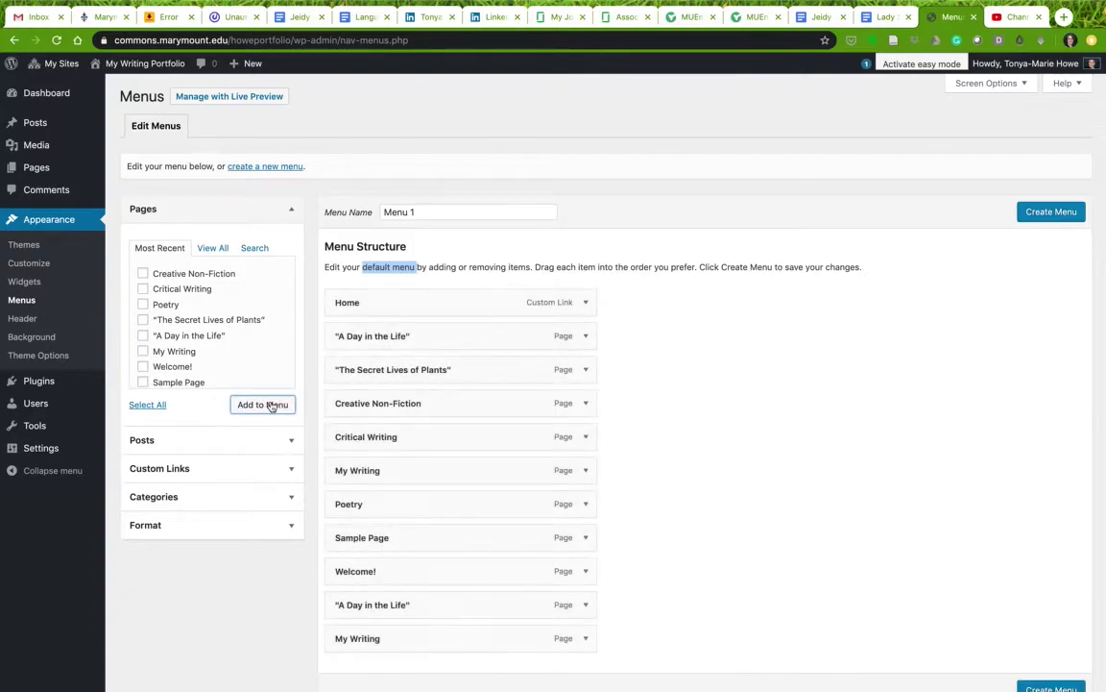
{"action": "left_click", "coordinate": [585, 604]}
{"action": "scroll", "coordinate": [586, 608], "scroll_direction": "down", "scroll_amount": 5}
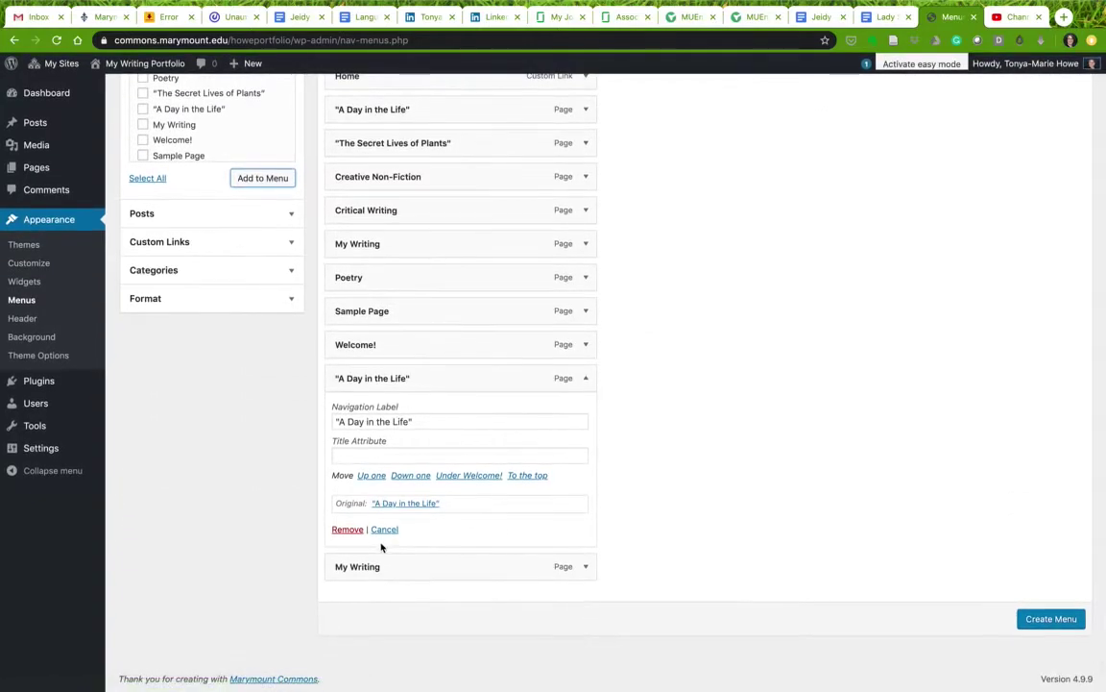
{"action": "left_click", "coordinate": [348, 527]}
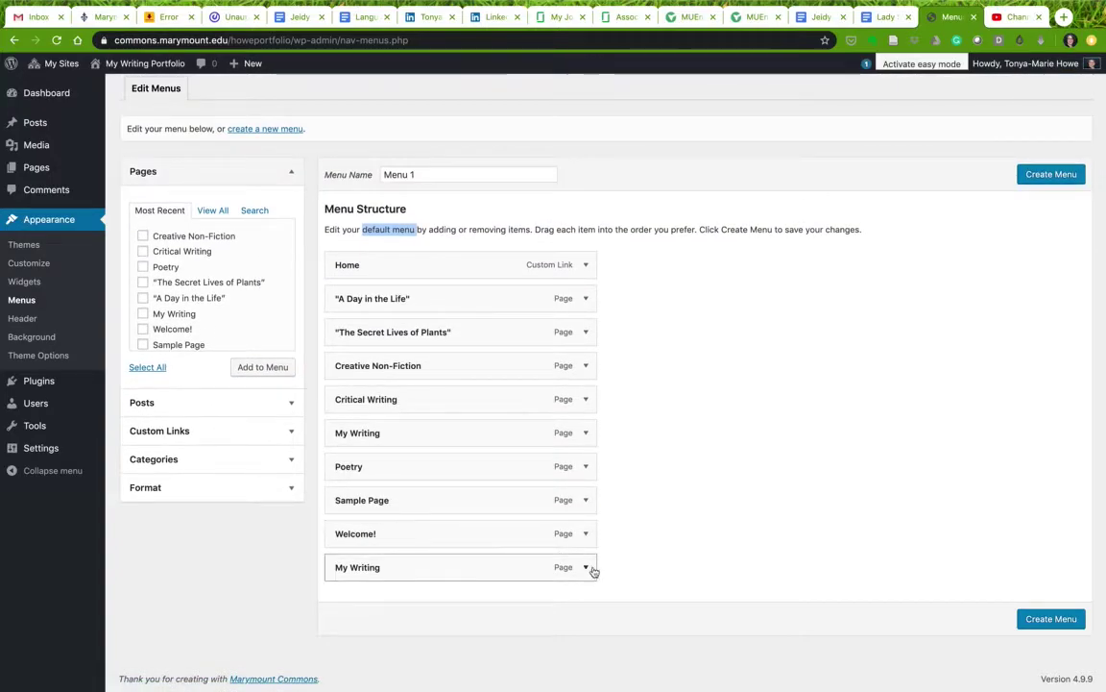
{"action": "left_click", "coordinate": [586, 567]}
{"action": "scroll", "coordinate": [548, 555], "scroll_direction": "down", "scroll_amount": 3}
{"action": "left_click", "coordinate": [345, 563]}
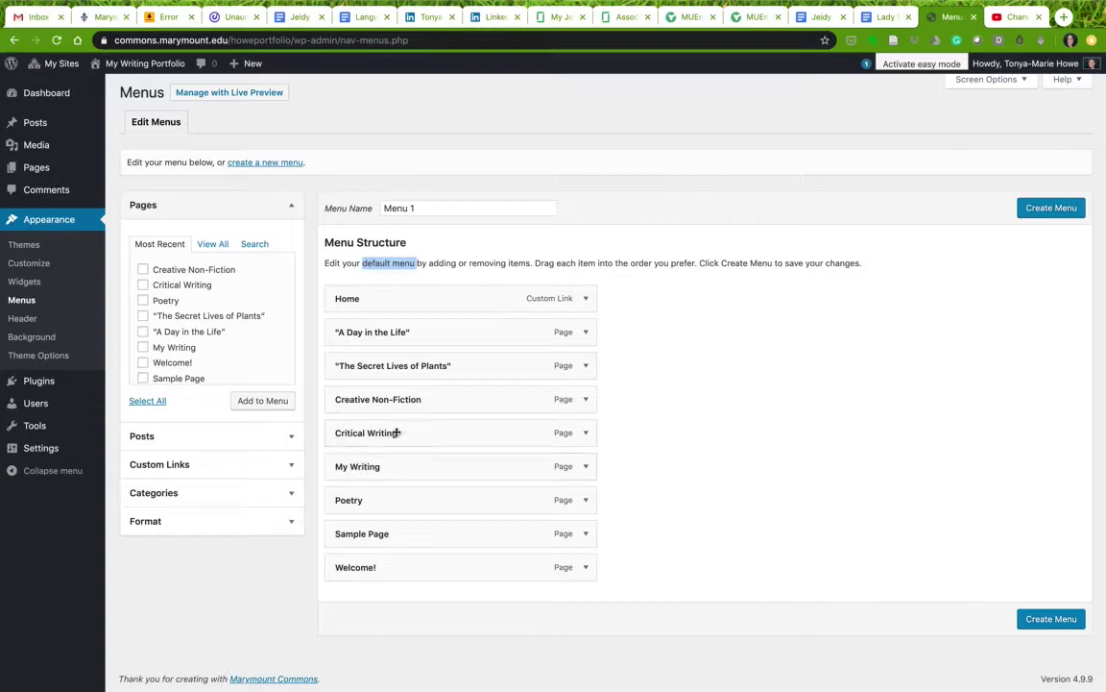
- Nest "A Day in the Life" and "The Secret Lives of Plants" as sub items under My Writing and create Menu 1
{"action": "left_click_drag", "start_coordinate": [371, 335], "coordinate": [413, 334]}
{"action": "left_click_drag", "start_coordinate": [366, 371], "coordinate": [385, 372]}
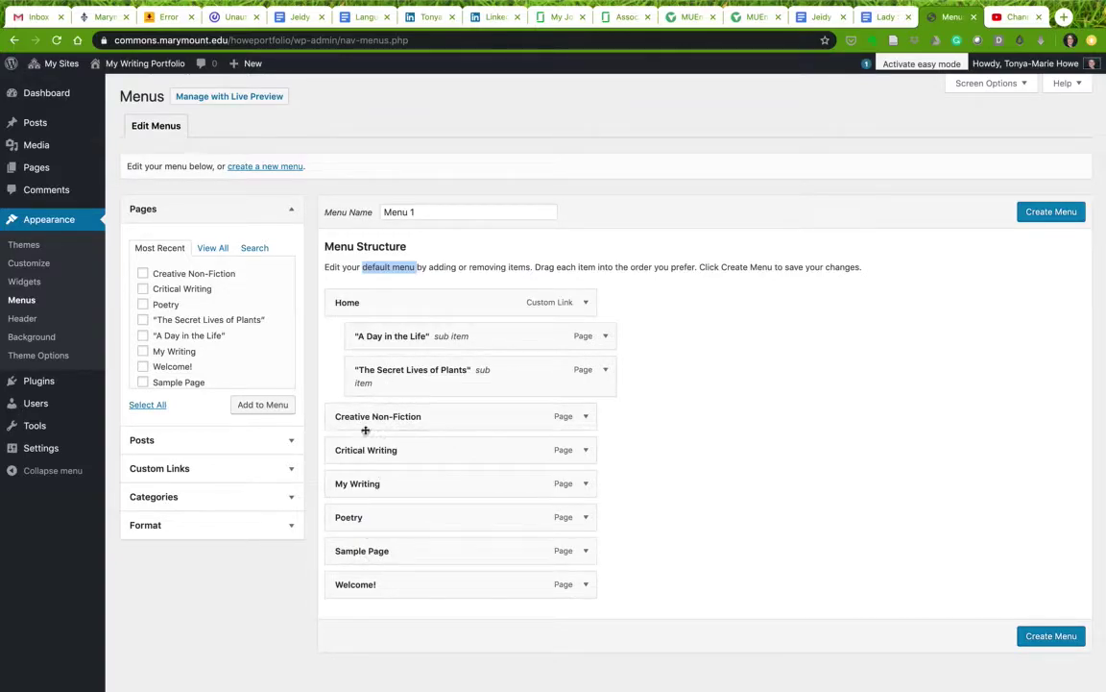
{"action": "left_click_drag", "start_coordinate": [400, 336], "coordinate": [402, 409]}
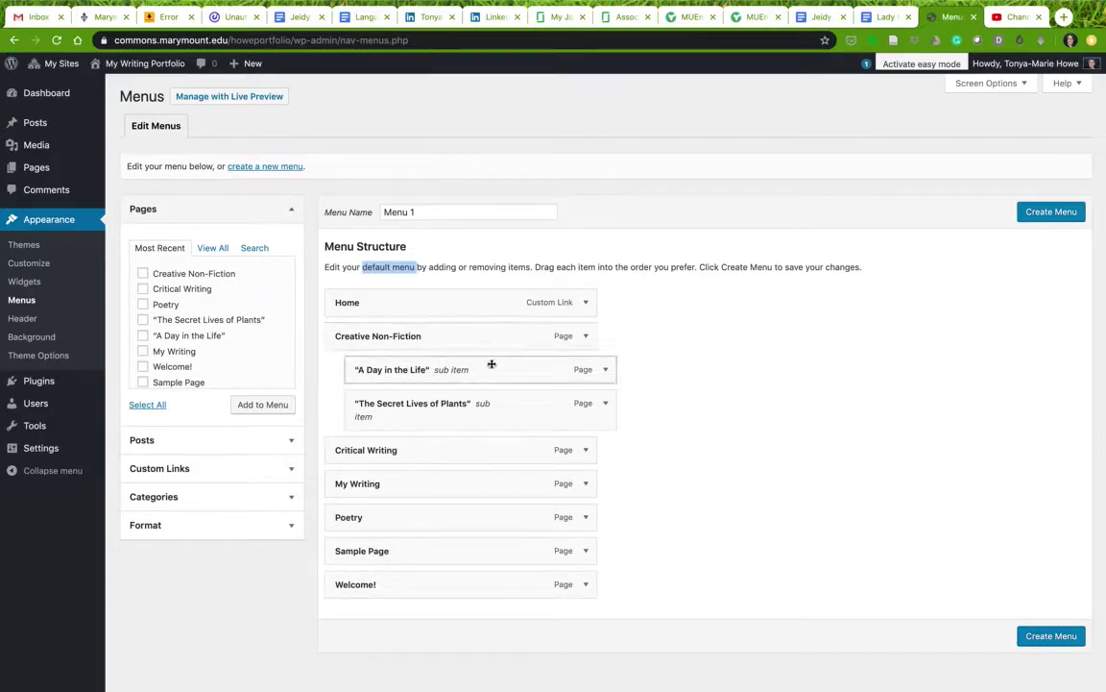
{"action": "left_click_drag", "start_coordinate": [497, 373], "coordinate": [484, 472]}
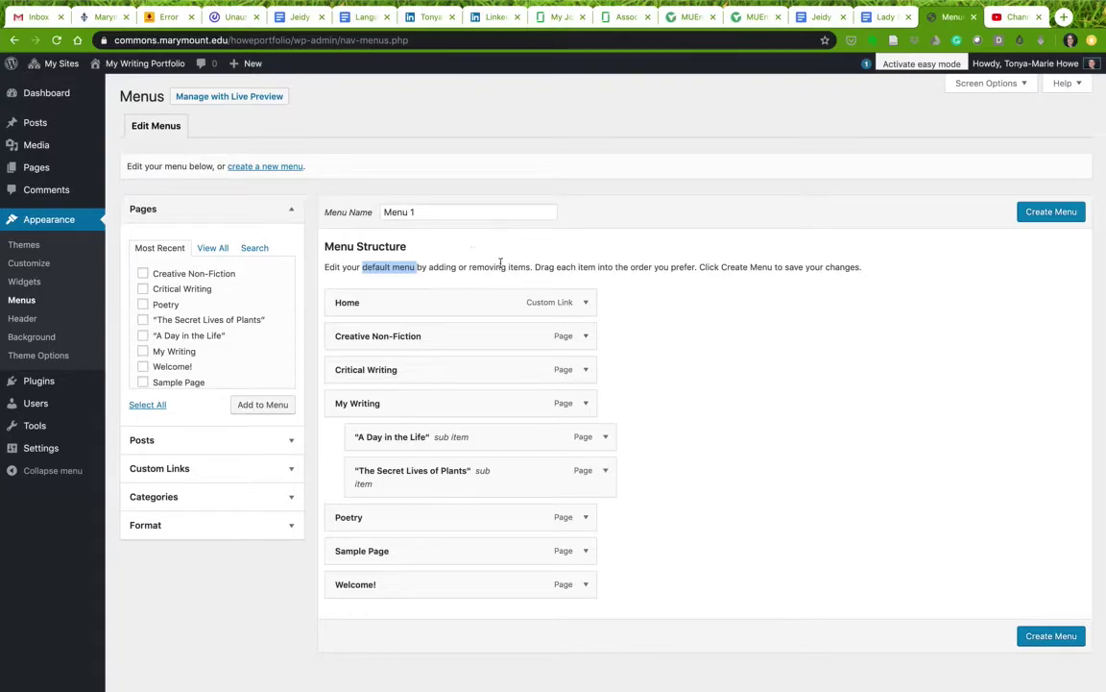
{"action": "left_click", "coordinate": [632, 280]}
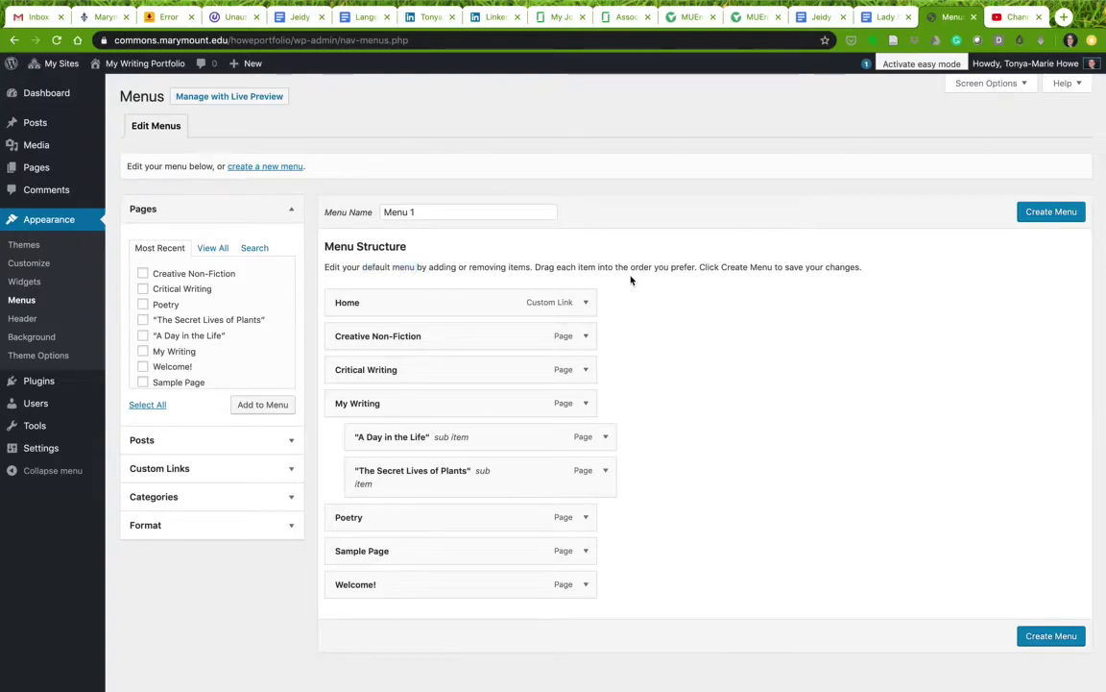
{"action": "left_click", "coordinate": [1052, 638]}
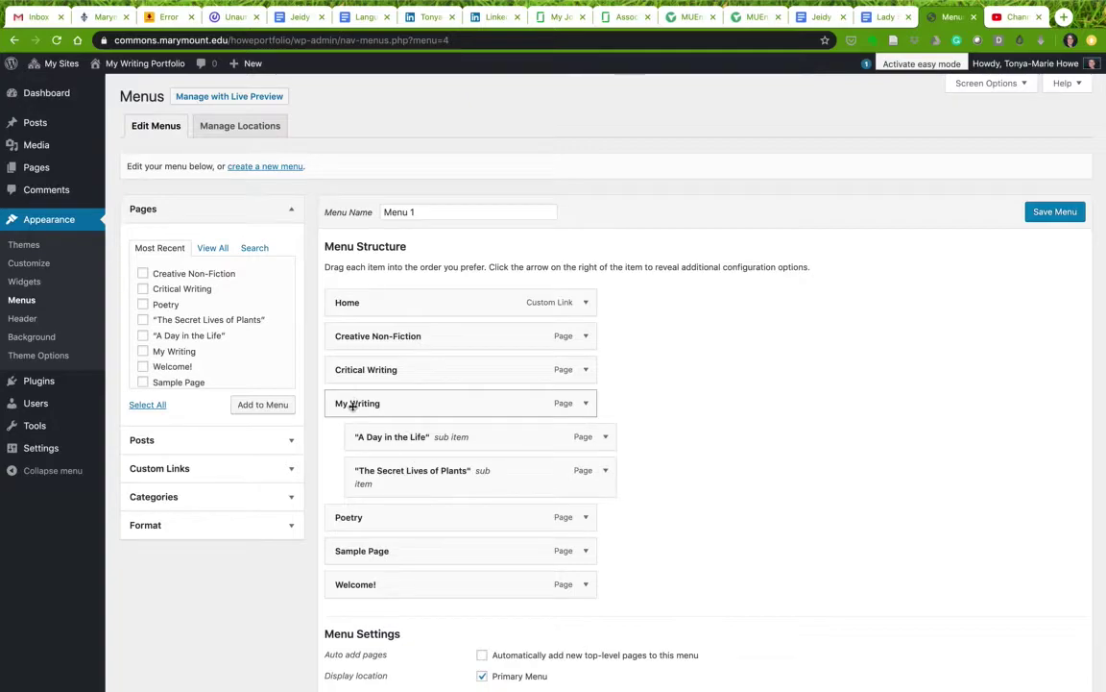
- Visit the live site and examine the rearranged navigation menu, including the sub items under My Writing
{"action": "mouse_move", "coordinate": [135, 72]}
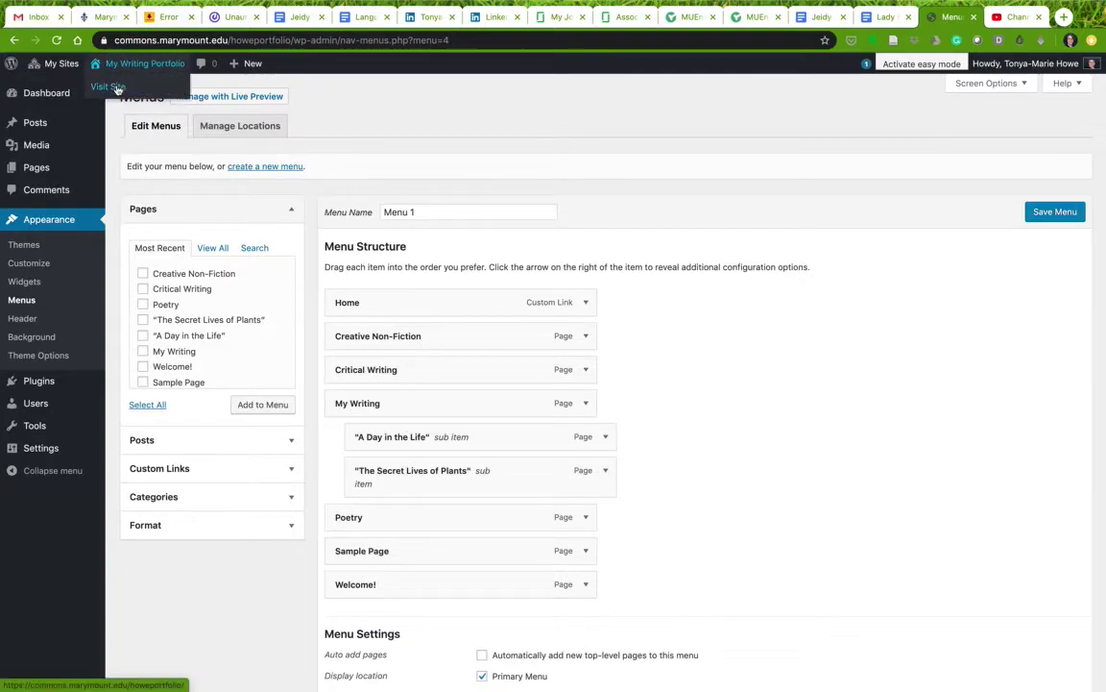
{"action": "left_click", "coordinate": [112, 88]}
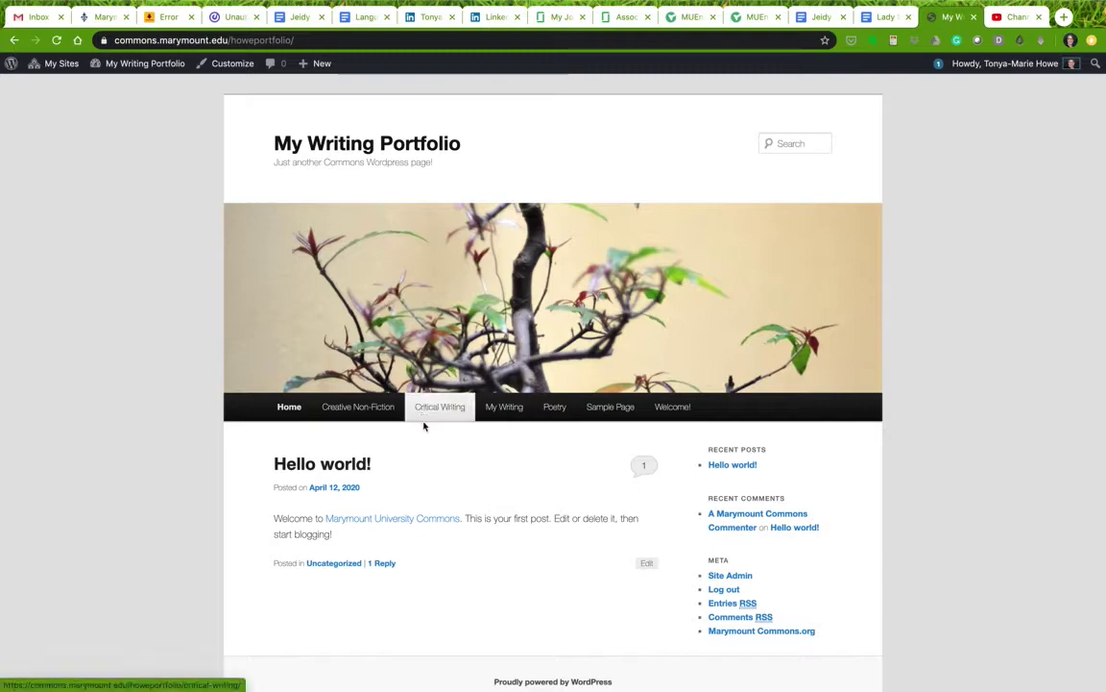
{"action": "mouse_move", "coordinate": [506, 415]}
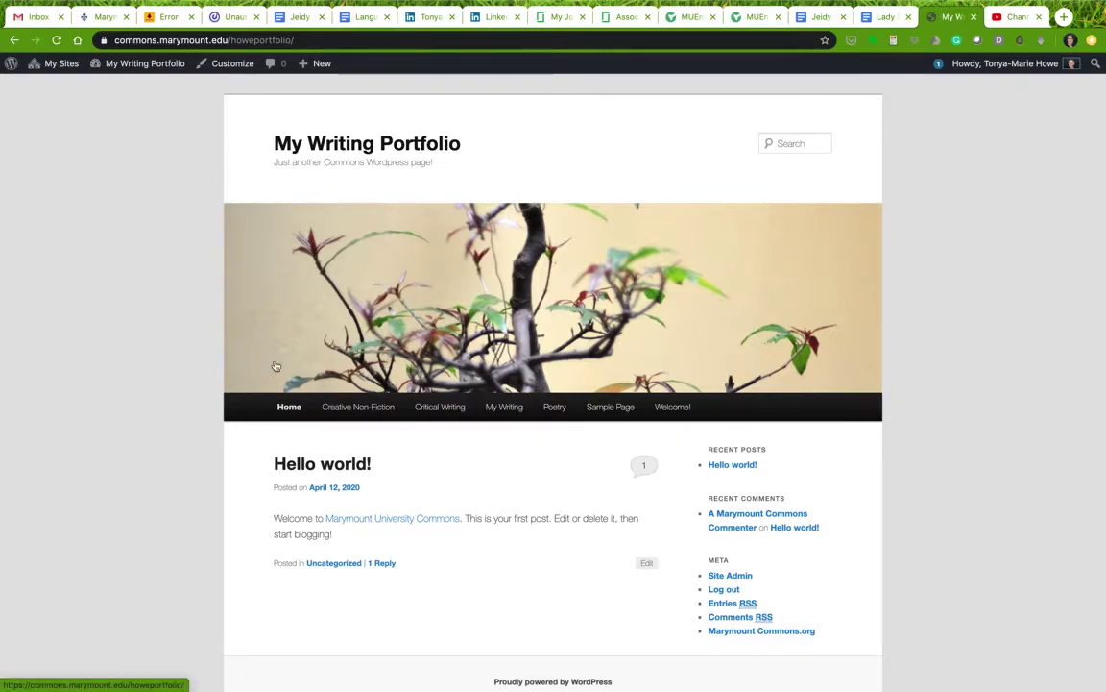
- Return to the menu editor and create a new menu named Main Nav Menu
{"action": "mouse_move", "coordinate": [132, 68]}
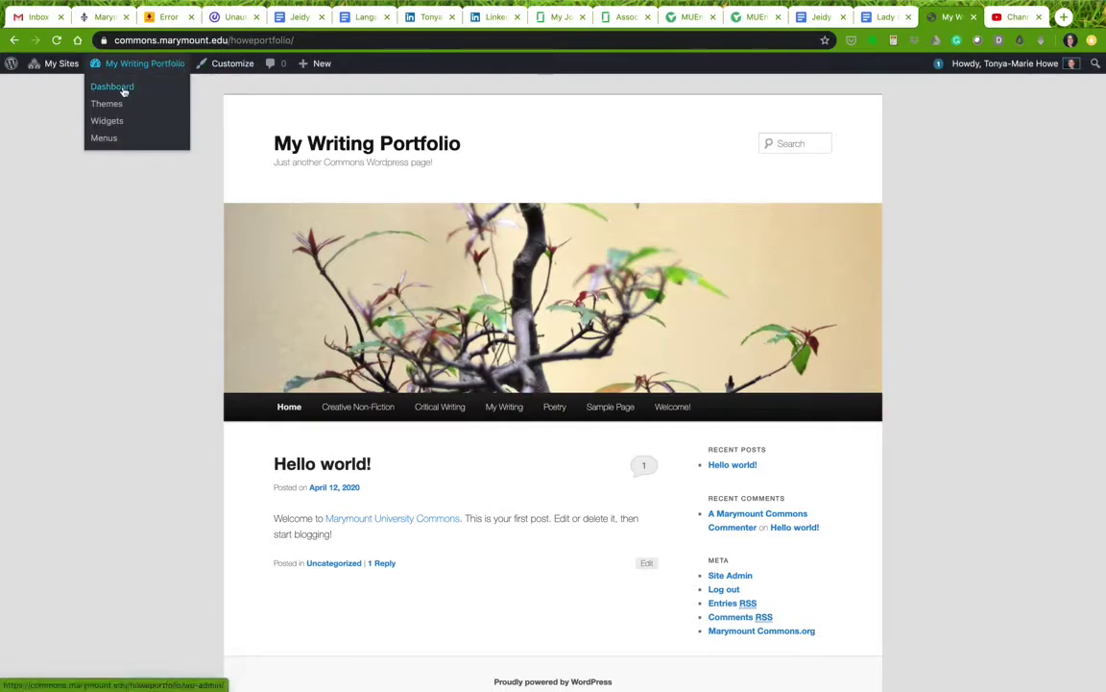
{"action": "left_click", "coordinate": [113, 140]}
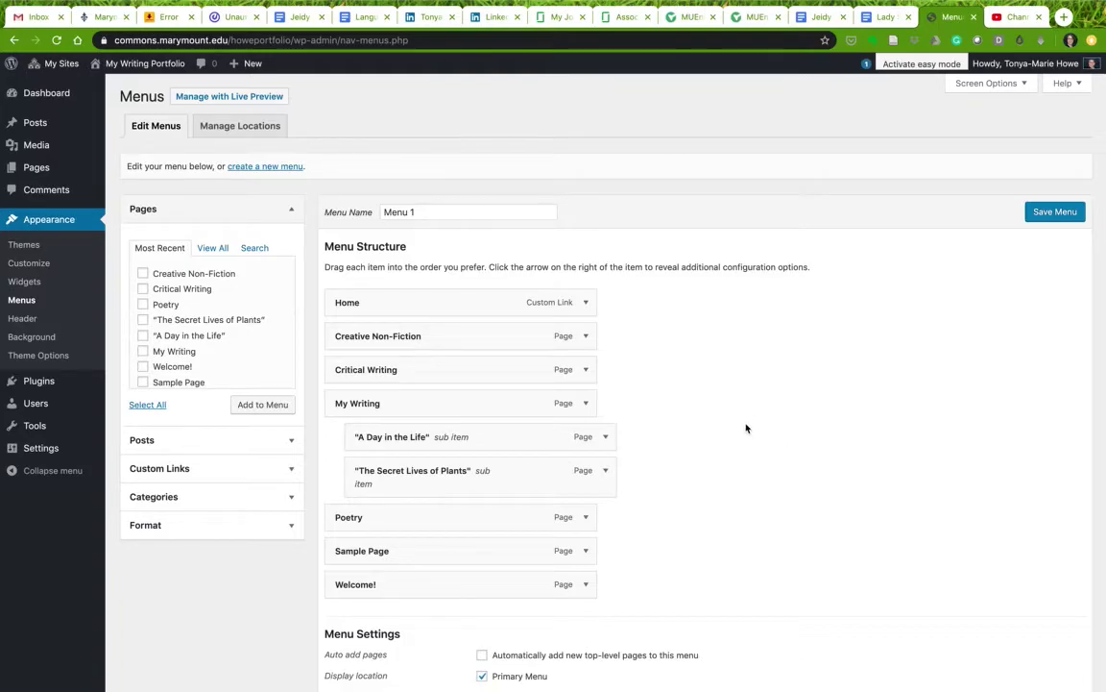
{"action": "left_click", "coordinate": [273, 168]}
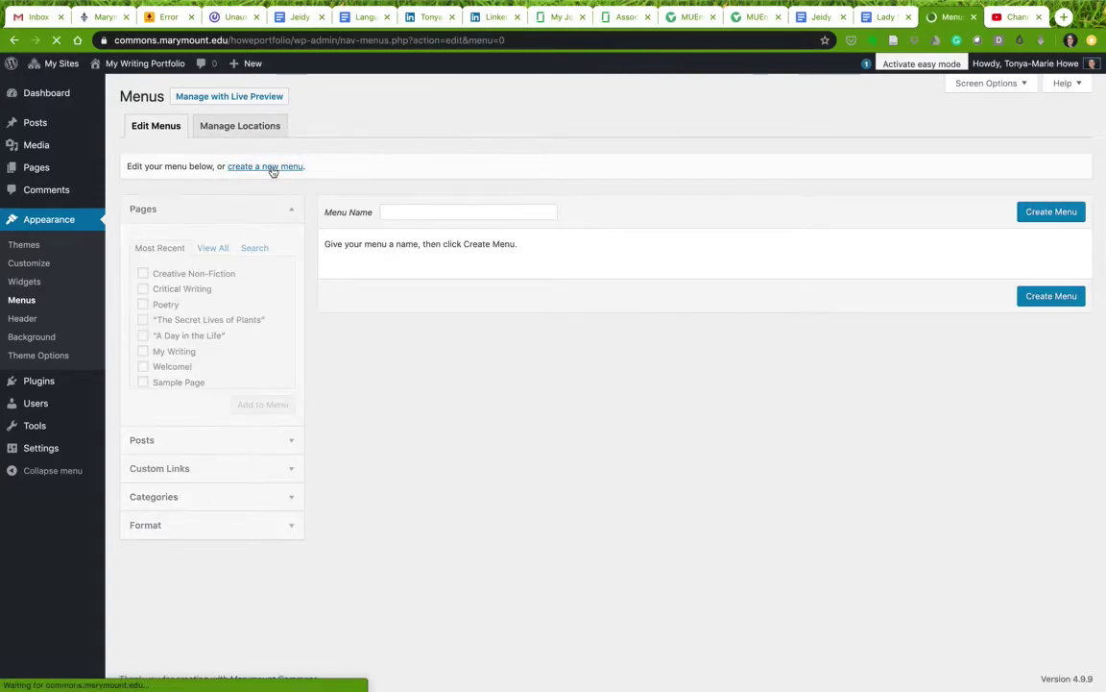
{"action": "left_click", "coordinate": [406, 212]}
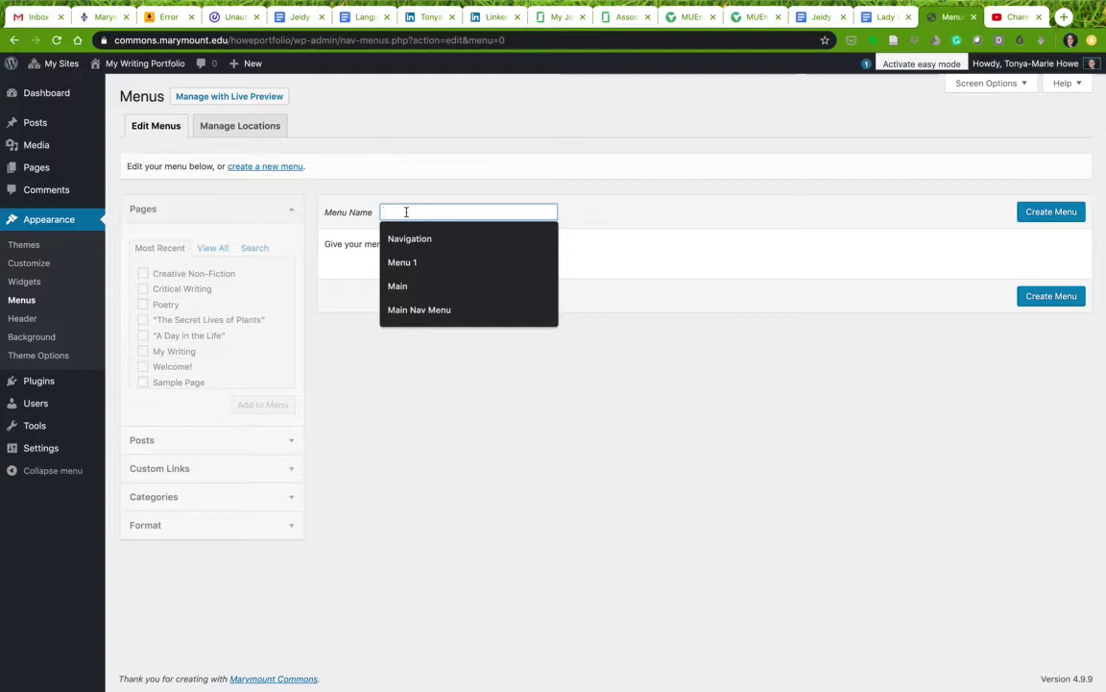
{"action": "type", "text": "Main "}
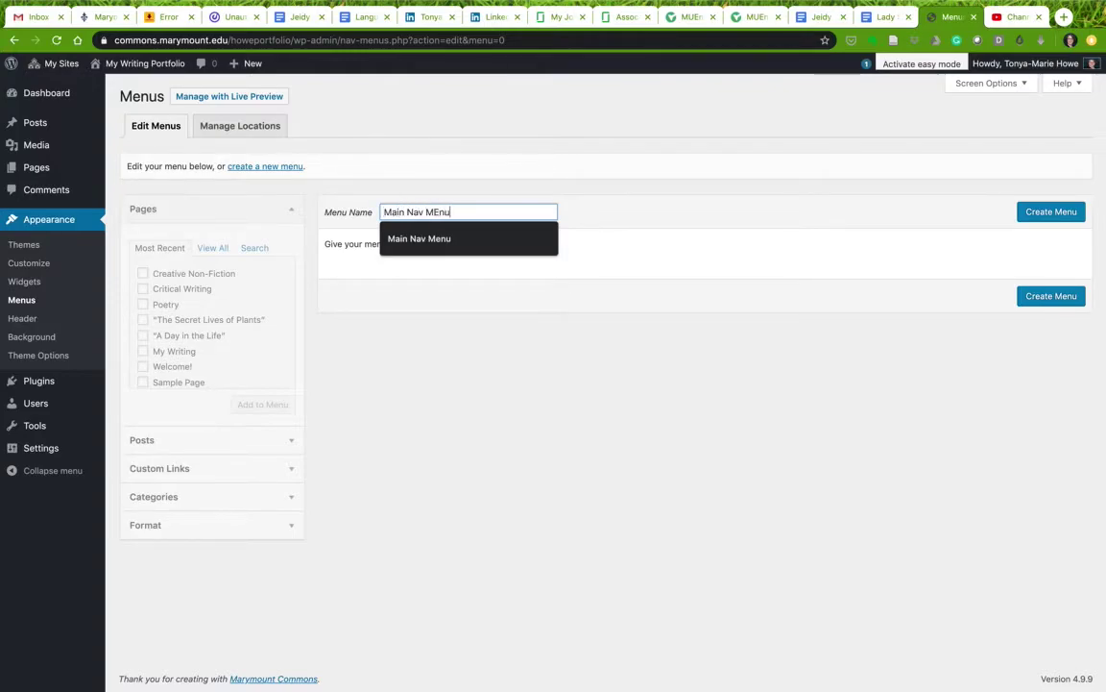
{"action": "type", "text": "Nav Menu"}
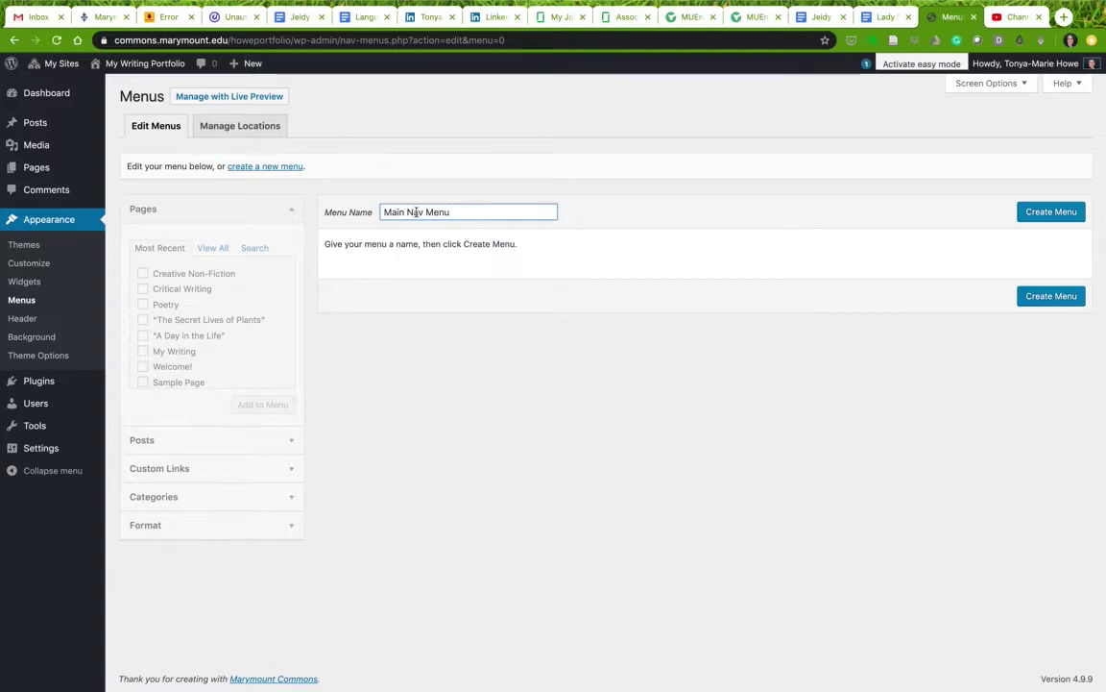
{"action": "left_click", "coordinate": [1039, 303]}
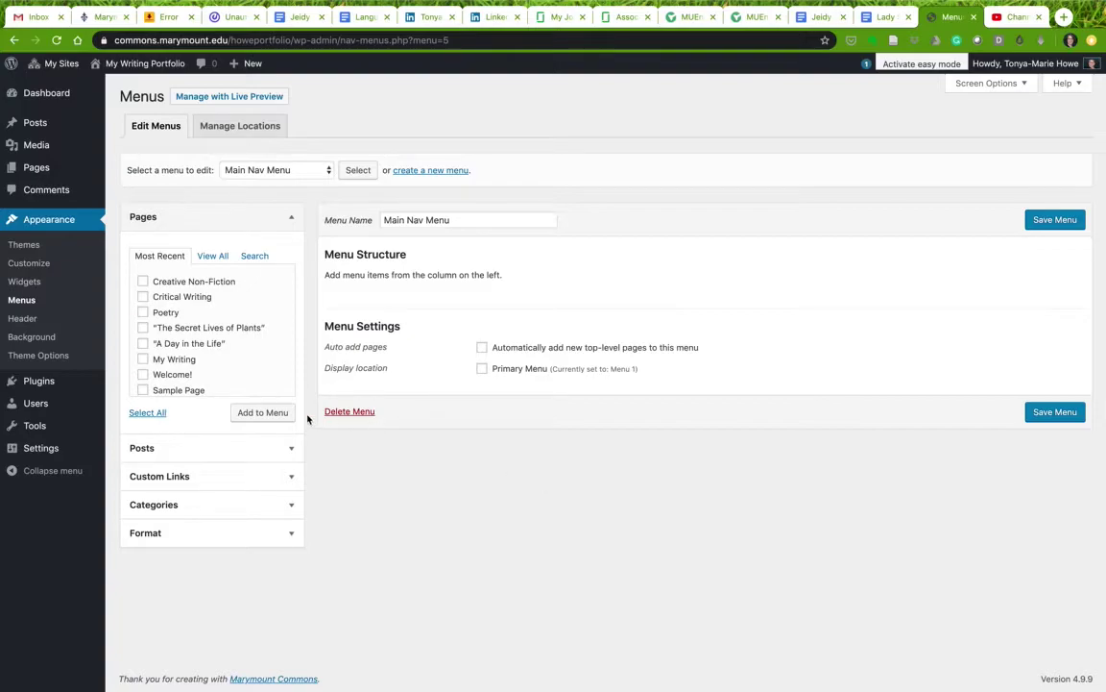
- Add the Welcome!, My Writing, "A Day in the Life" and "The Secret Lives of Plants" pages to Main Nav Menu
{"action": "left_click", "coordinate": [142, 376]}
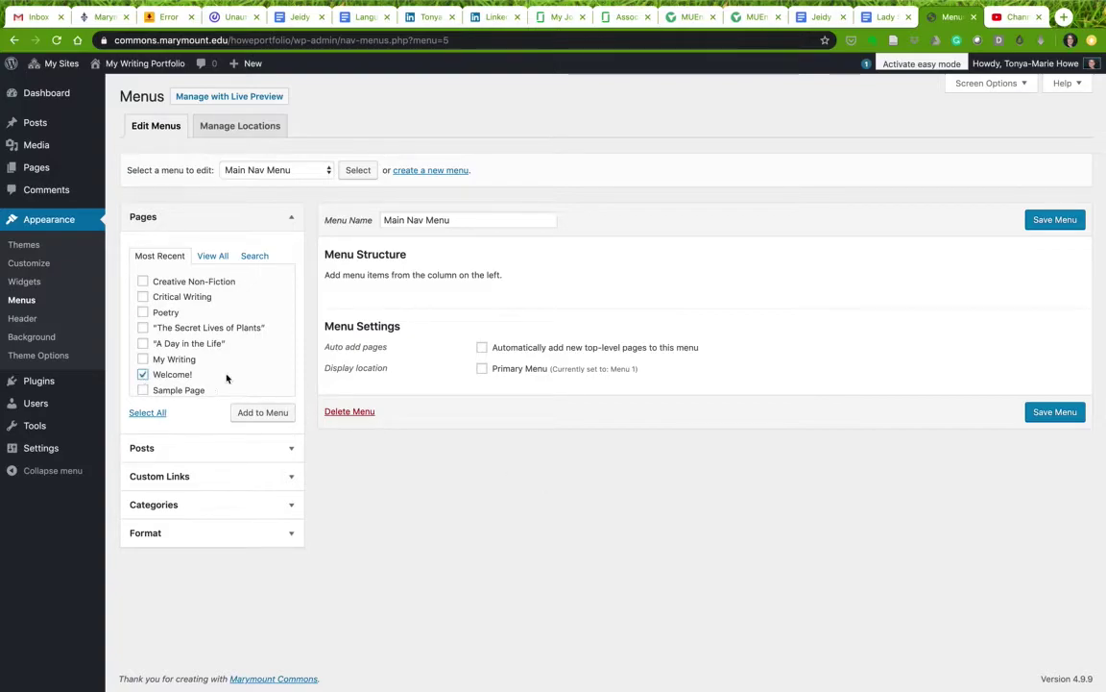
{"action": "left_click", "coordinate": [143, 360]}
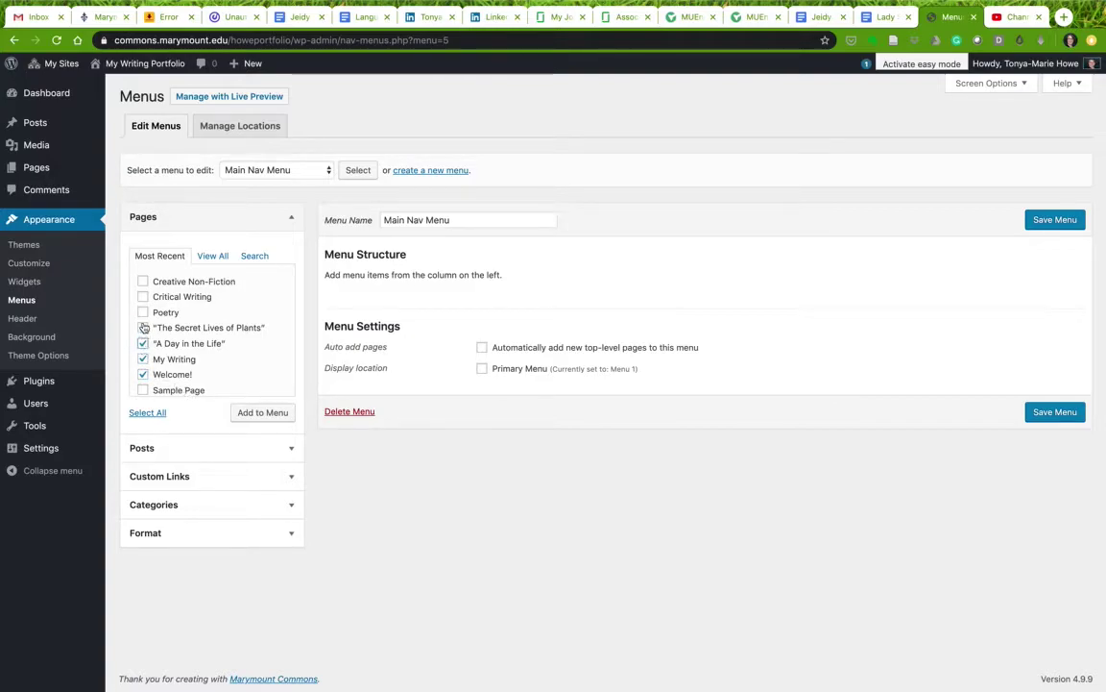
{"action": "left_click", "coordinate": [143, 328]}
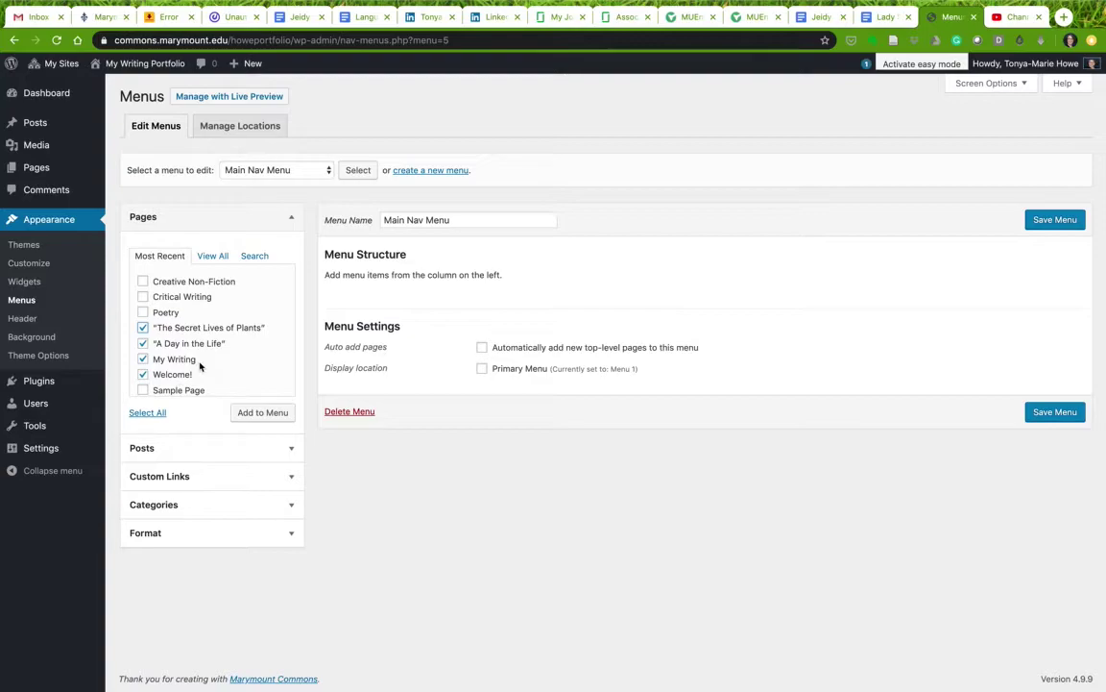
{"action": "left_click", "coordinate": [263, 414]}
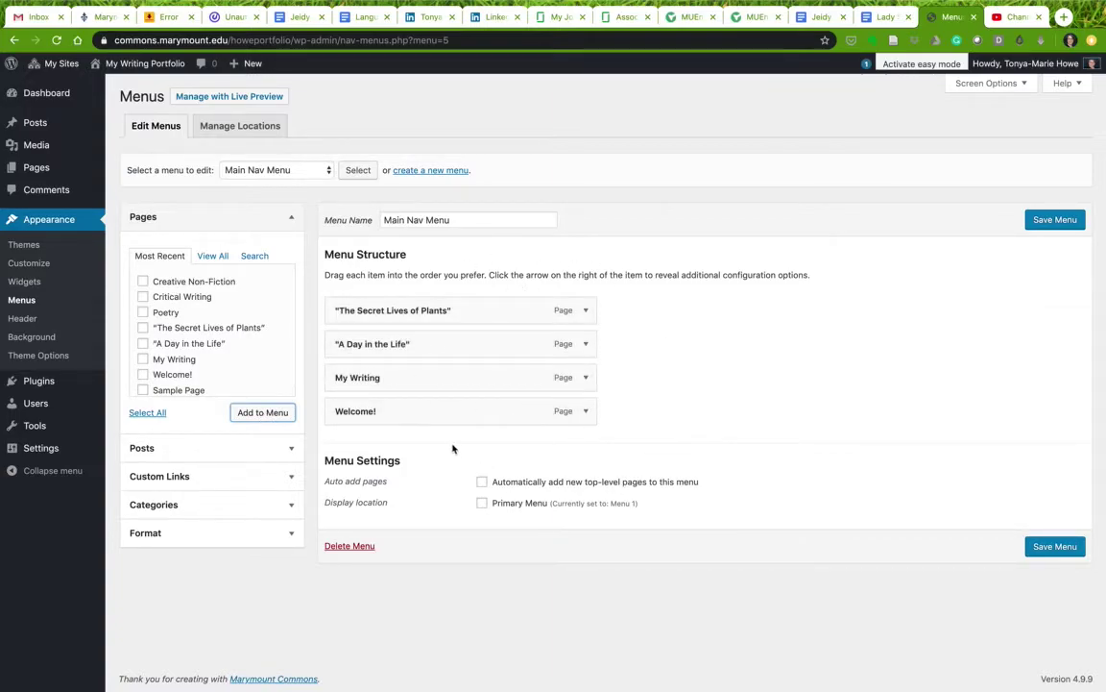
- Order Welcome! before My Writing and nest "The Secret Lives of Plants" and "A Day in the Life" as sub items under My Writing
{"action": "left_click_drag", "start_coordinate": [430, 412], "coordinate": [419, 288]}
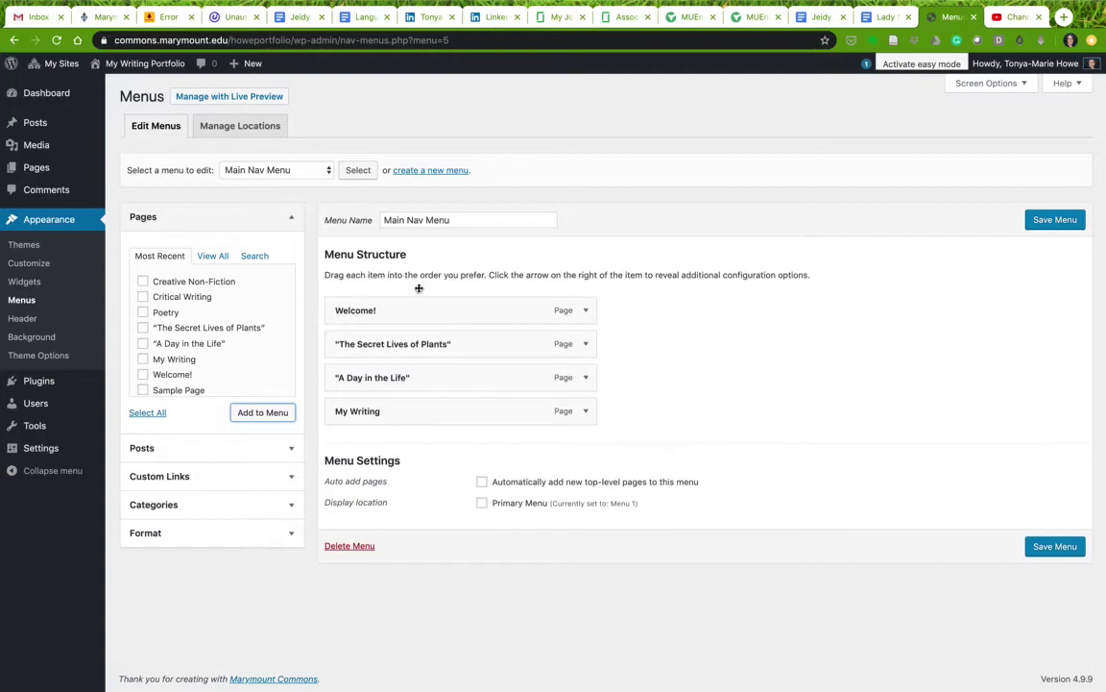
{"action": "left_click_drag", "start_coordinate": [418, 418], "coordinate": [389, 344]}
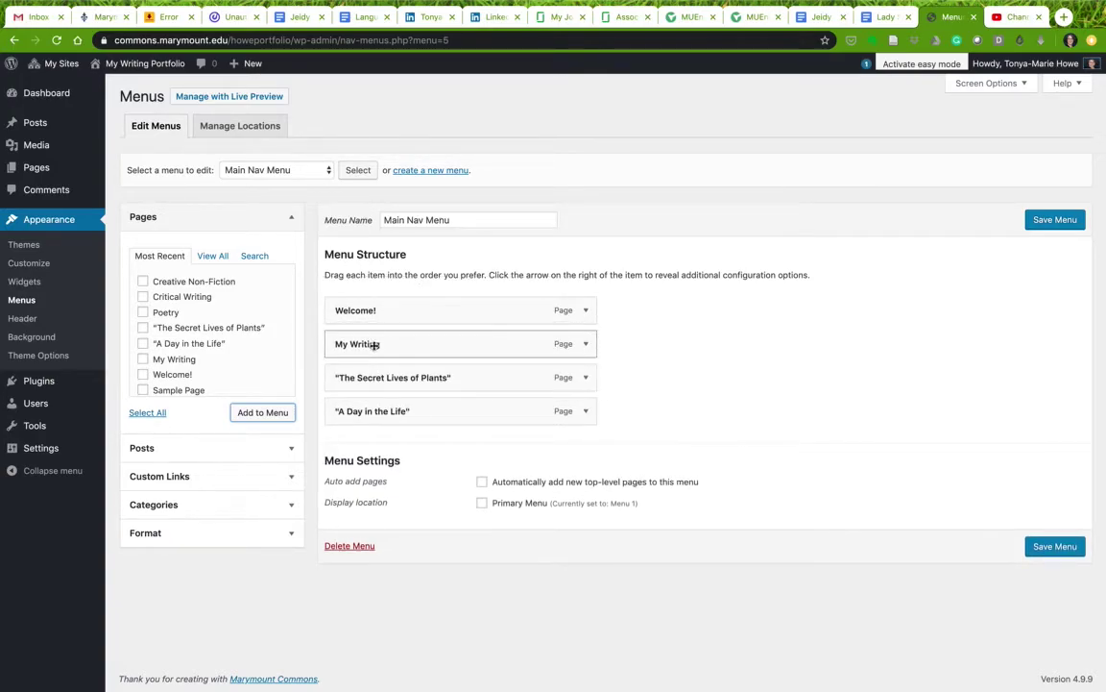
{"action": "left_click_drag", "start_coordinate": [434, 378], "coordinate": [433, 381]}
{"action": "left_click_drag", "start_coordinate": [395, 425], "coordinate": [401, 426]}
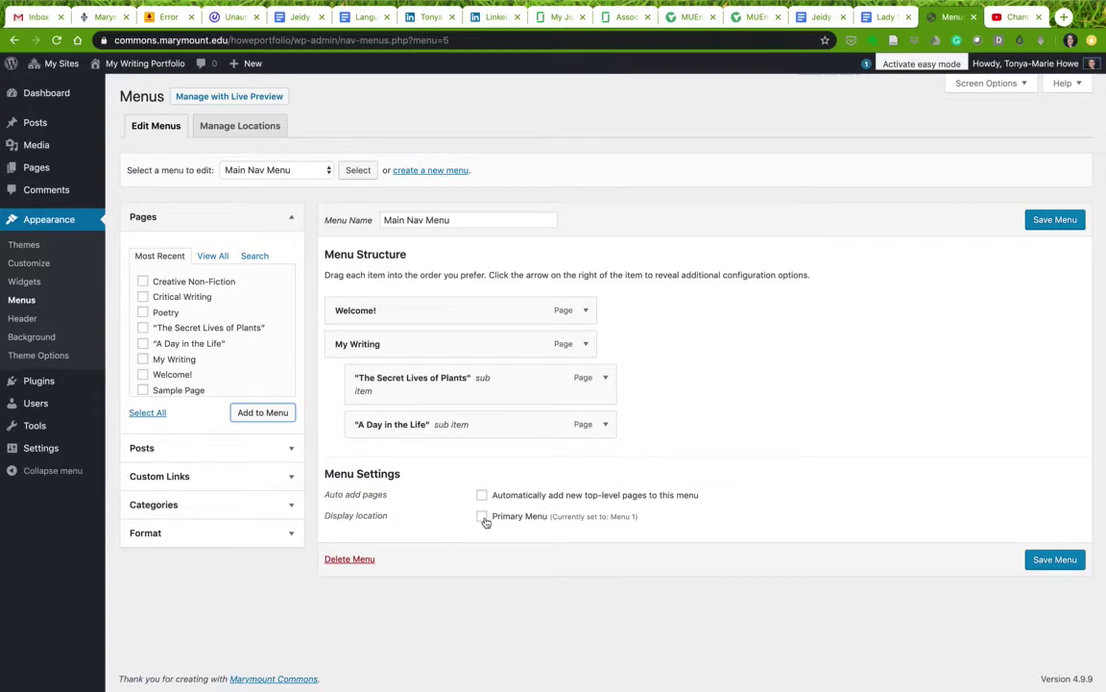
- Assign Main Nav Menu to the Primary Menu display location and save the menu
{"action": "double_click", "coordinate": [618, 517]}
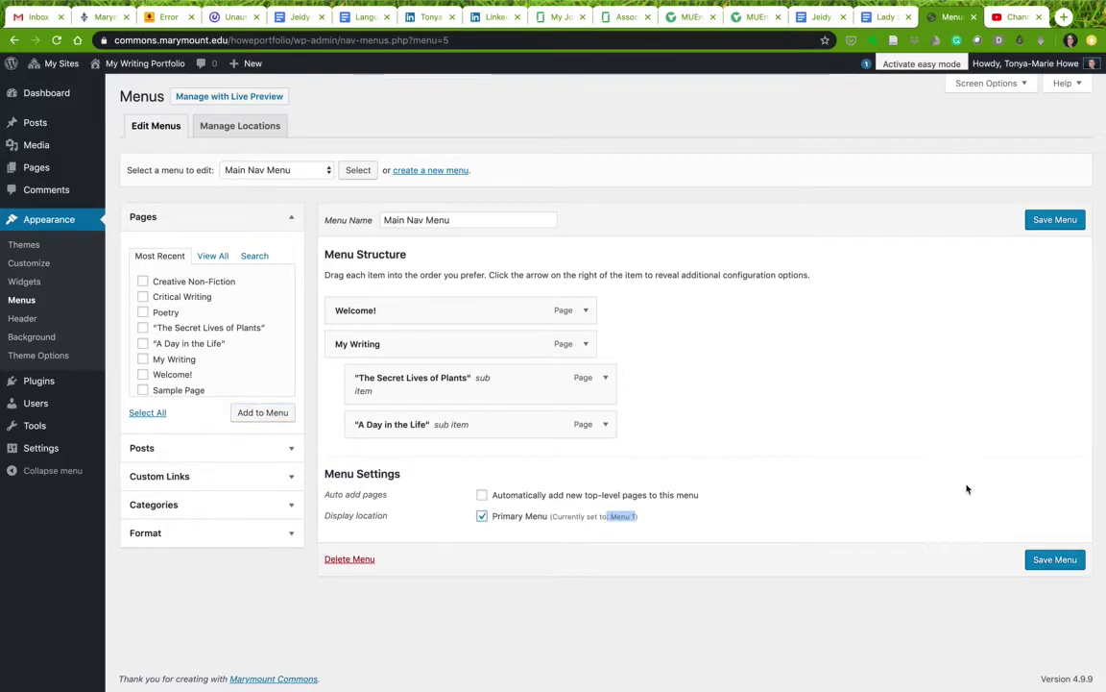
{"action": "left_click", "coordinate": [1055, 559]}
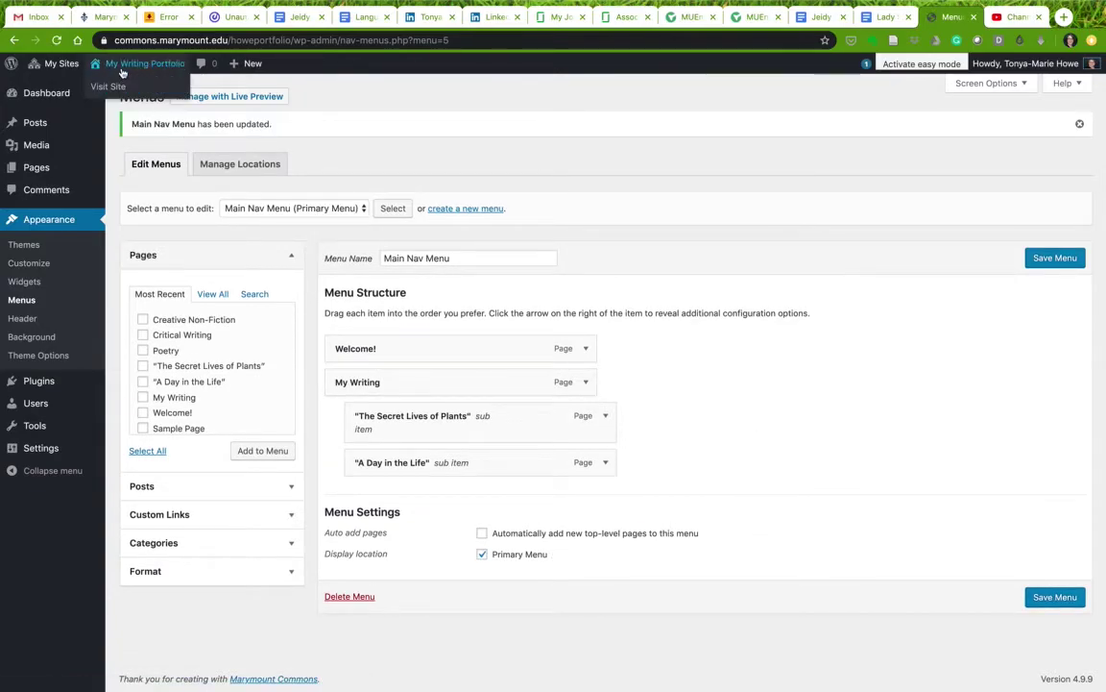
- Visit the live site and examine the new navigation menu and the items under My Writing
{"action": "left_click", "coordinate": [106, 82]}
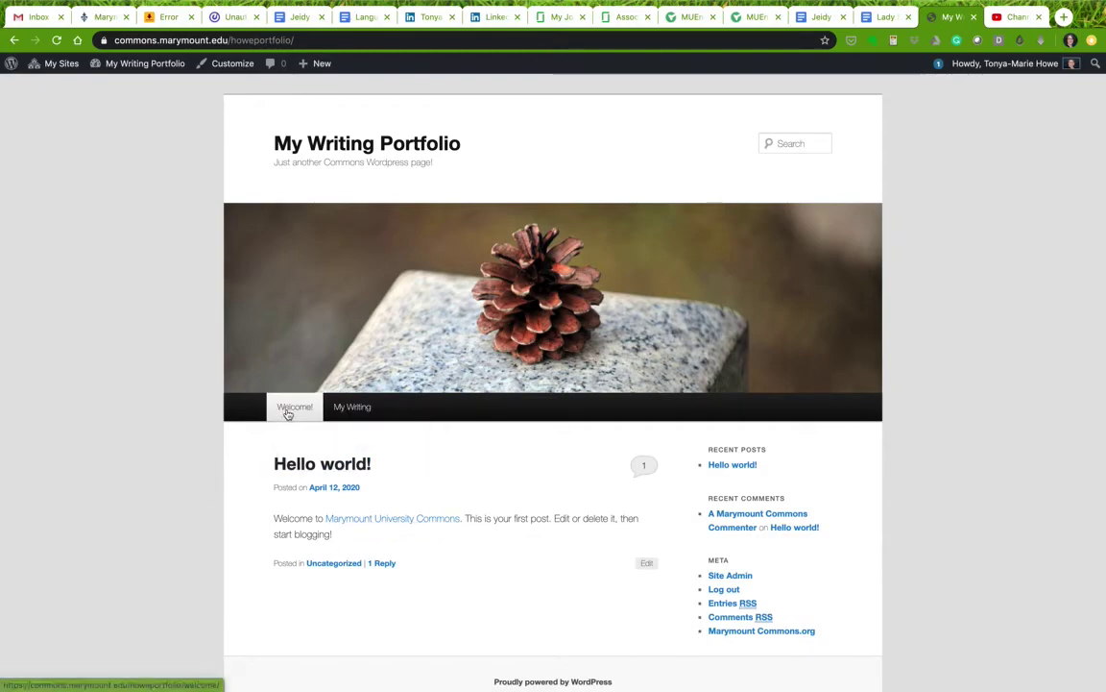
{"action": "mouse_move", "coordinate": [352, 408]}
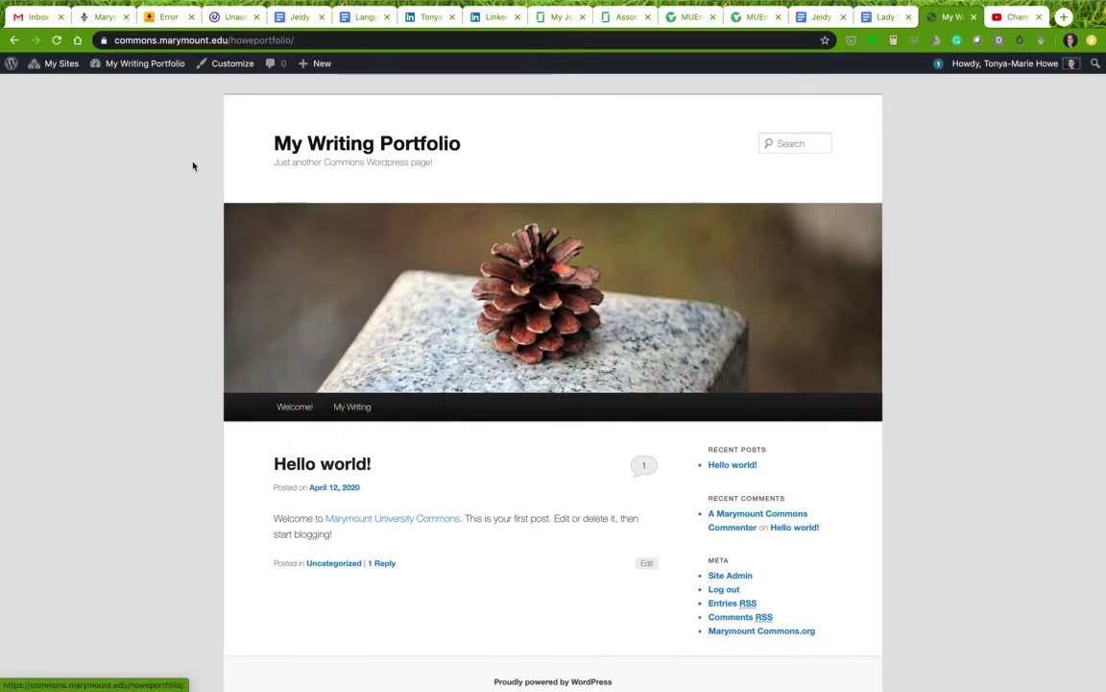
- Return to the menu editor and add the Creative Non-Fiction, Critical Writing and Poetry pages to Main Nav Menu
{"action": "mouse_move", "coordinate": [146, 64]}
{"action": "left_click", "coordinate": [118, 142]}
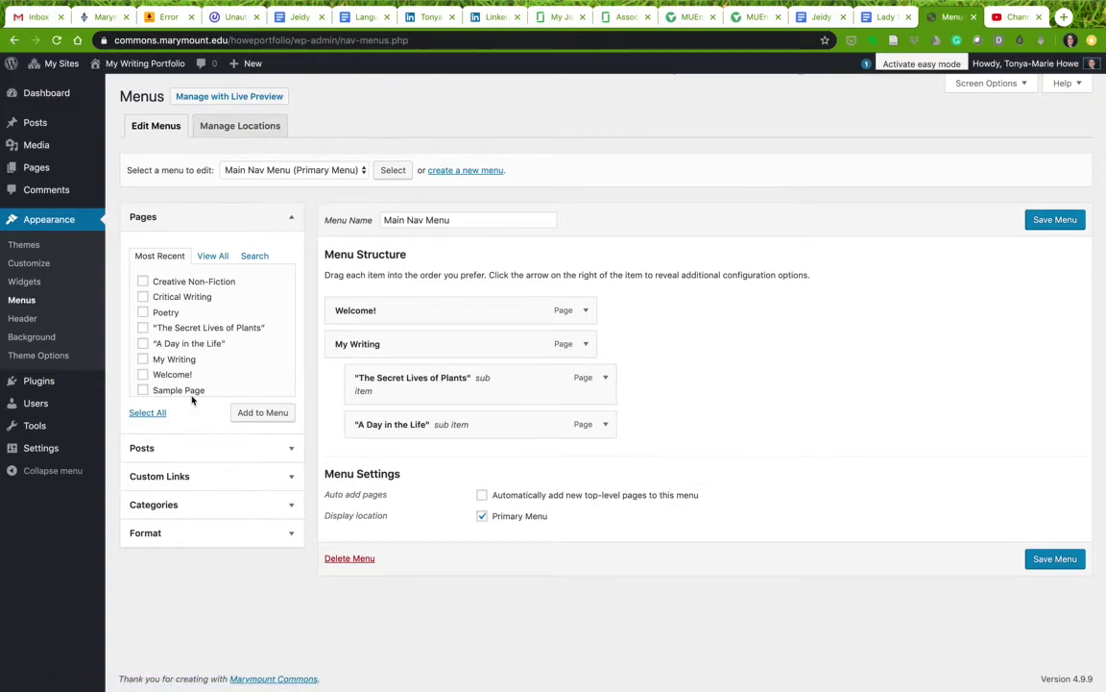
{"action": "left_click", "coordinate": [142, 281]}
{"action": "left_click", "coordinate": [256, 414]}
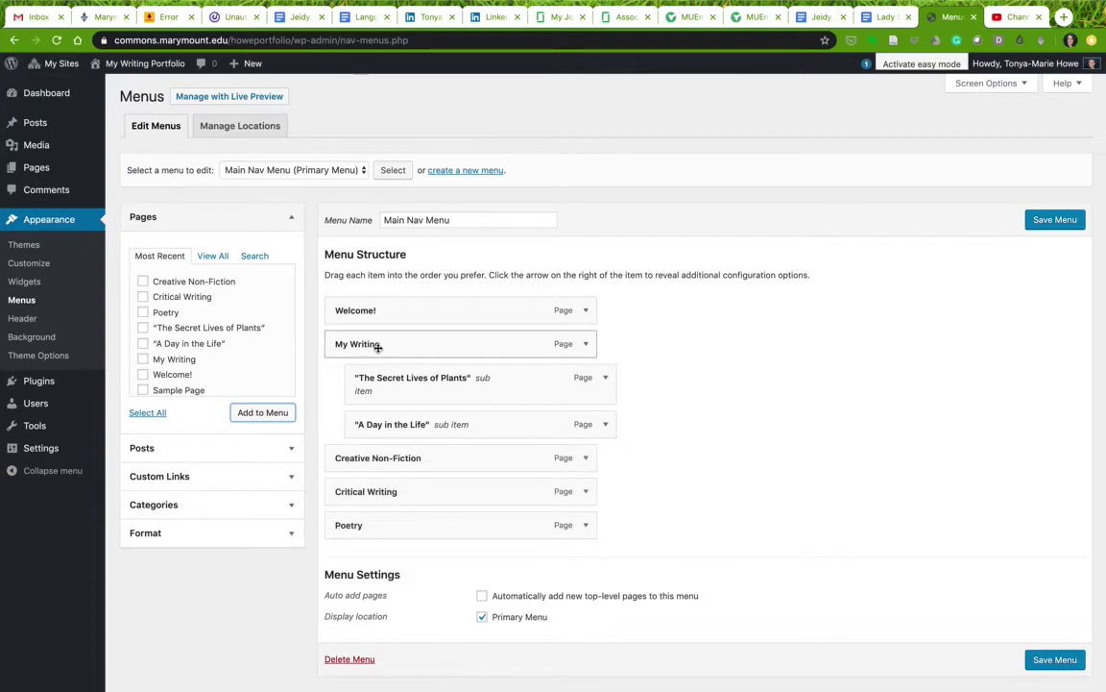
- Nest Creative Non-Fiction, Critical Writing and Poetry under My Writing, with both titled pieces as sub items of Creative Non-Fiction, and save the menu
{"action": "left_click_drag", "start_coordinate": [390, 390], "coordinate": [393, 445]}
{"action": "left_click_drag", "start_coordinate": [388, 378], "coordinate": [393, 457]}
{"action": "left_click_drag", "start_coordinate": [365, 382], "coordinate": [395, 377]}
{"action": "left_click_drag", "start_coordinate": [357, 493], "coordinate": [386, 528]}
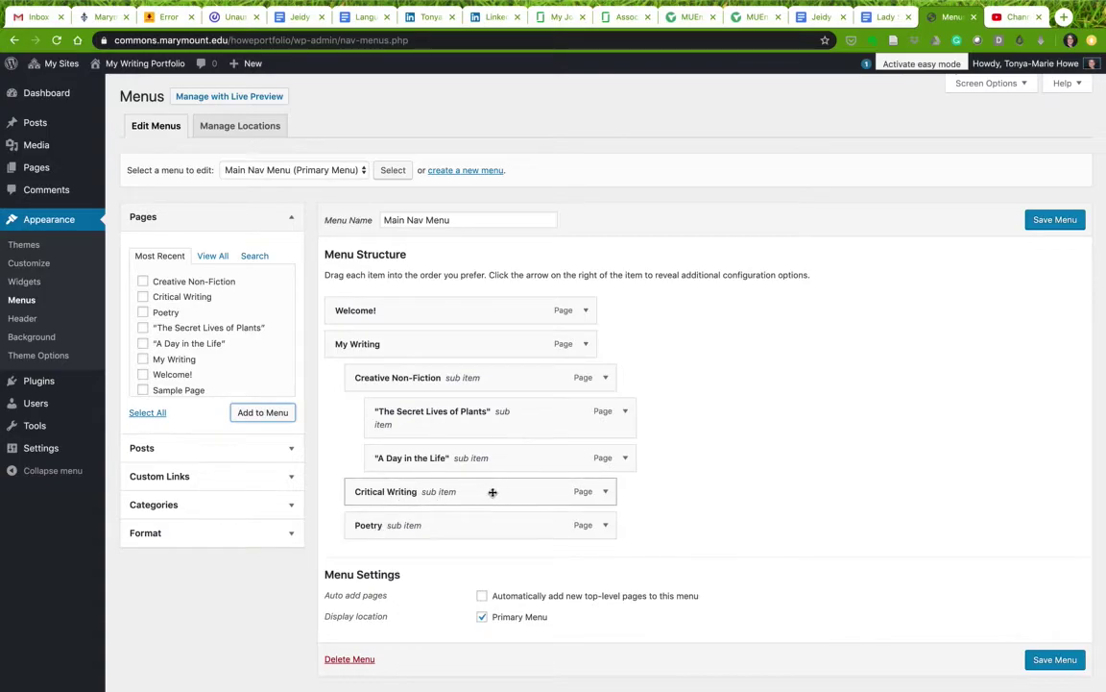
{"action": "left_click", "coordinate": [1067, 660]}
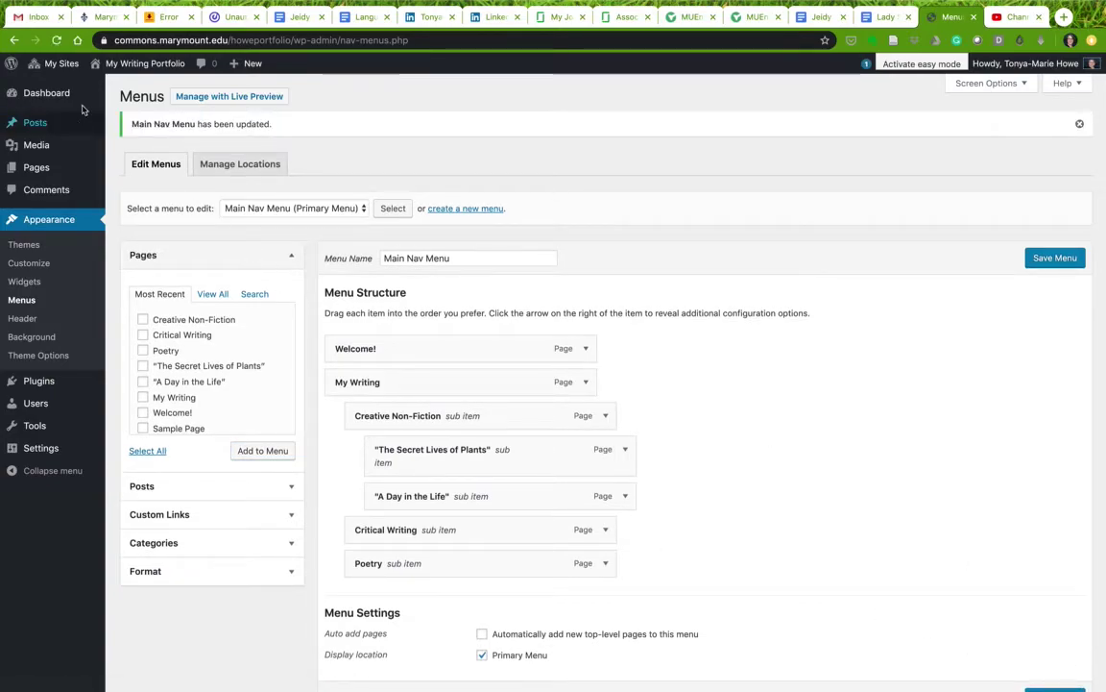
- Visit and reload the live site, examining the multi-level items under My Writing
{"action": "mouse_move", "coordinate": [134, 64]}
{"action": "left_click", "coordinate": [101, 85]}
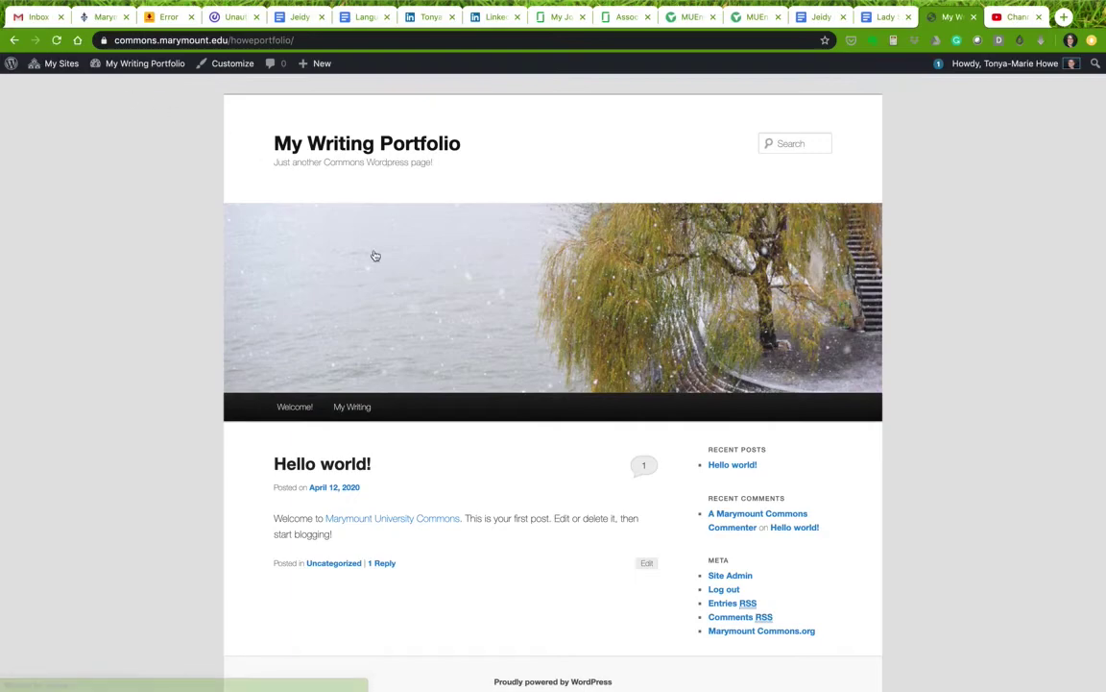
{"action": "mouse_move", "coordinate": [352, 406]}
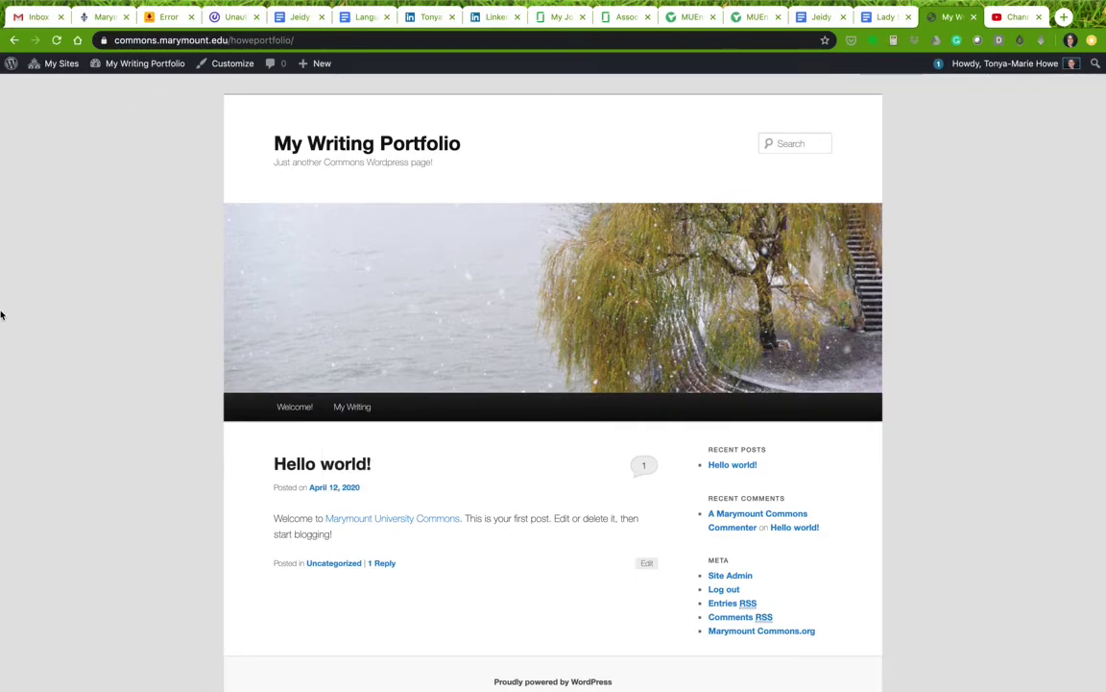
{"action": "key", "text": "super+r"}
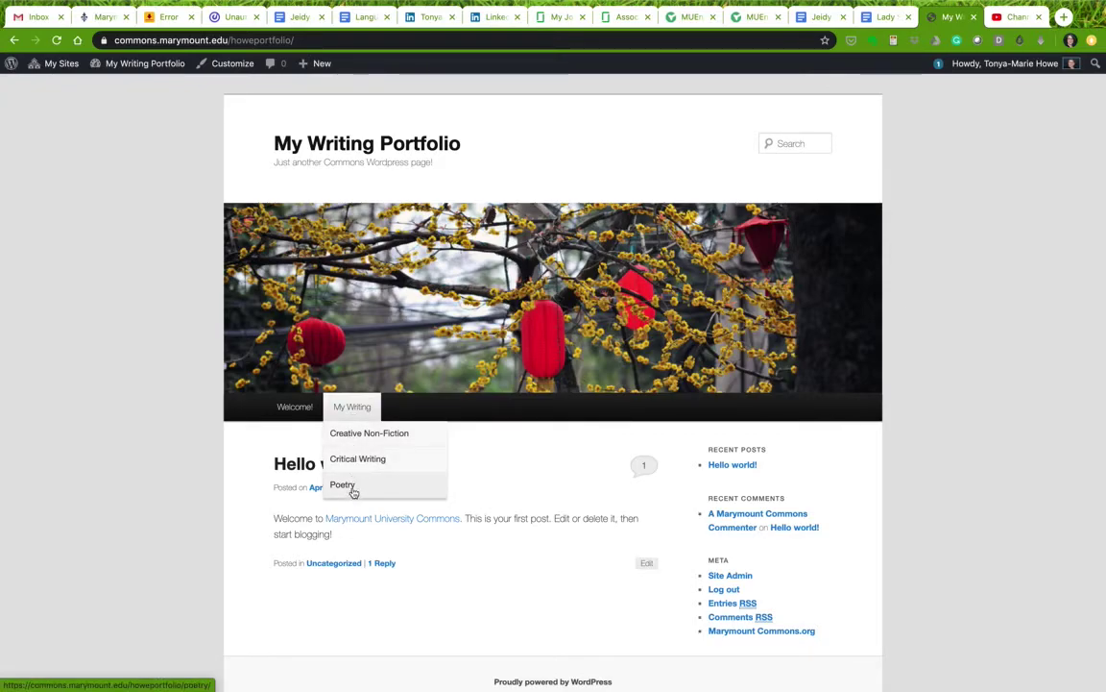
{"action": "mouse_move", "coordinate": [350, 448]}
- Return to the menu editor and place "A Day in the Life" and "The Secret Lives of Plants" directly under My Writing, above Creative Non-Fiction
{"action": "mouse_move", "coordinate": [111, 67]}
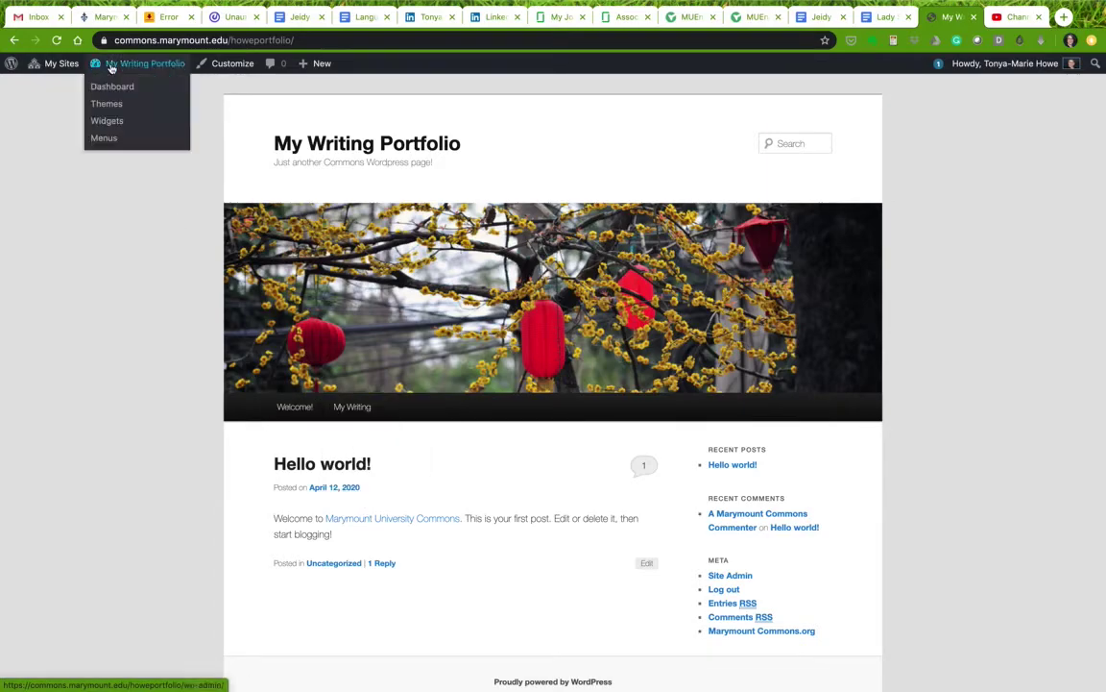
{"action": "left_click", "coordinate": [109, 139]}
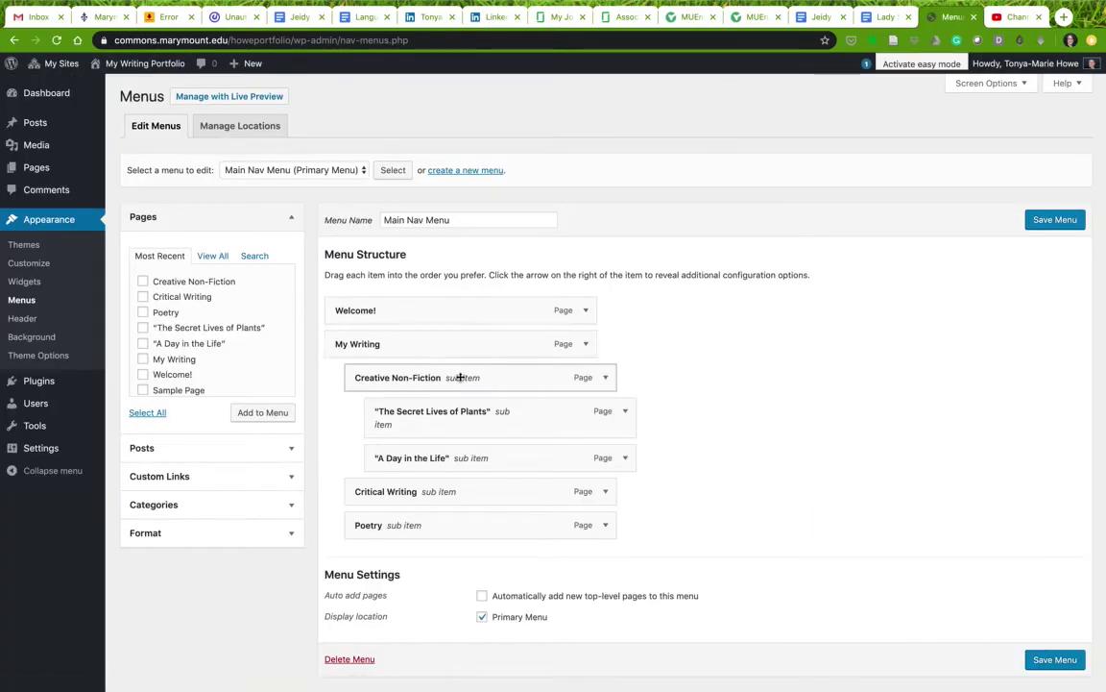
{"action": "left_click_drag", "start_coordinate": [457, 398], "coordinate": [421, 366]}
{"action": "left_click_drag", "start_coordinate": [451, 455], "coordinate": [432, 365]}
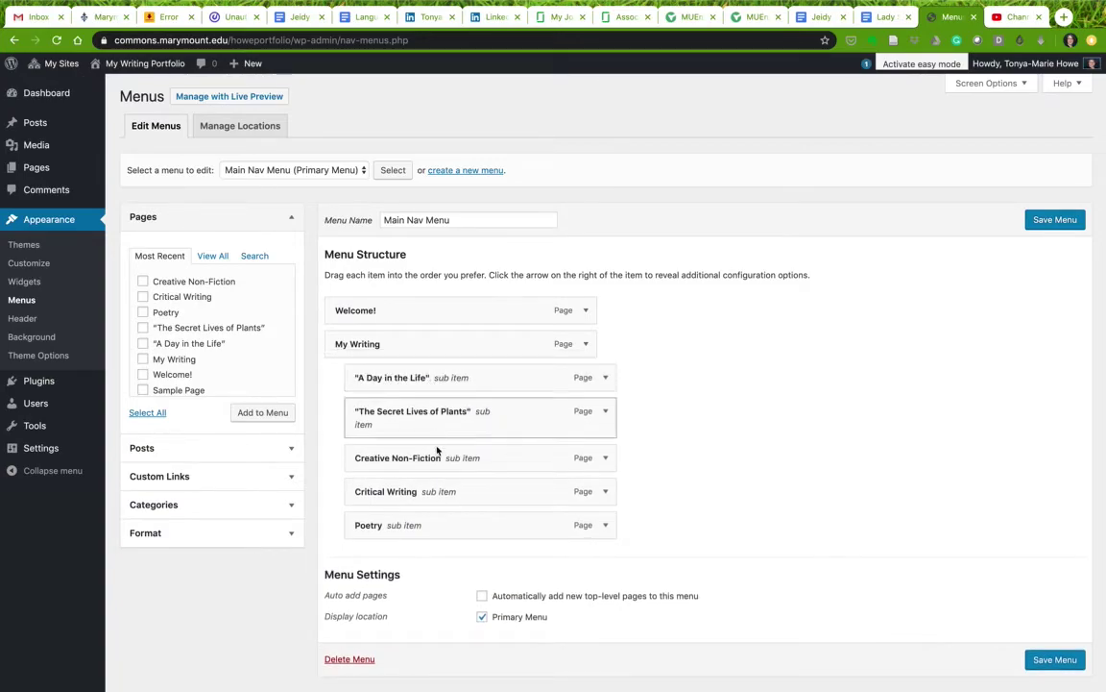
- Remove Creative Non-Fiction, Critical Writing and Poetry from Main Nav Menu and save the menu
{"action": "left_click", "coordinate": [606, 458]}
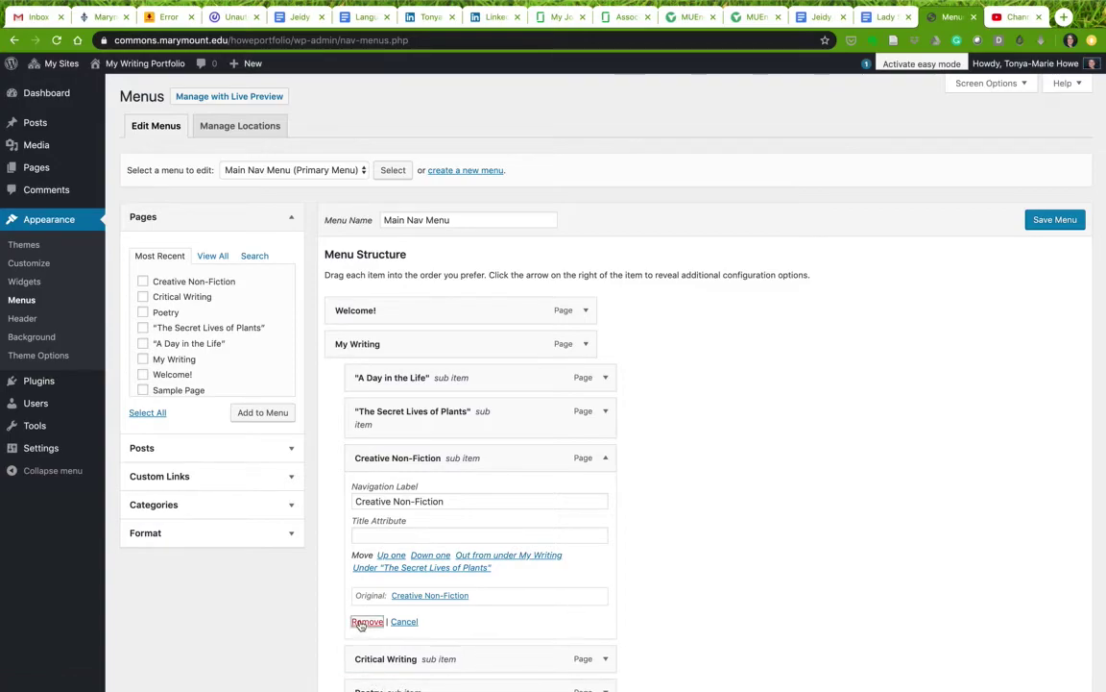
{"action": "left_click", "coordinate": [366, 619]}
{"action": "left_click", "coordinate": [606, 457]}
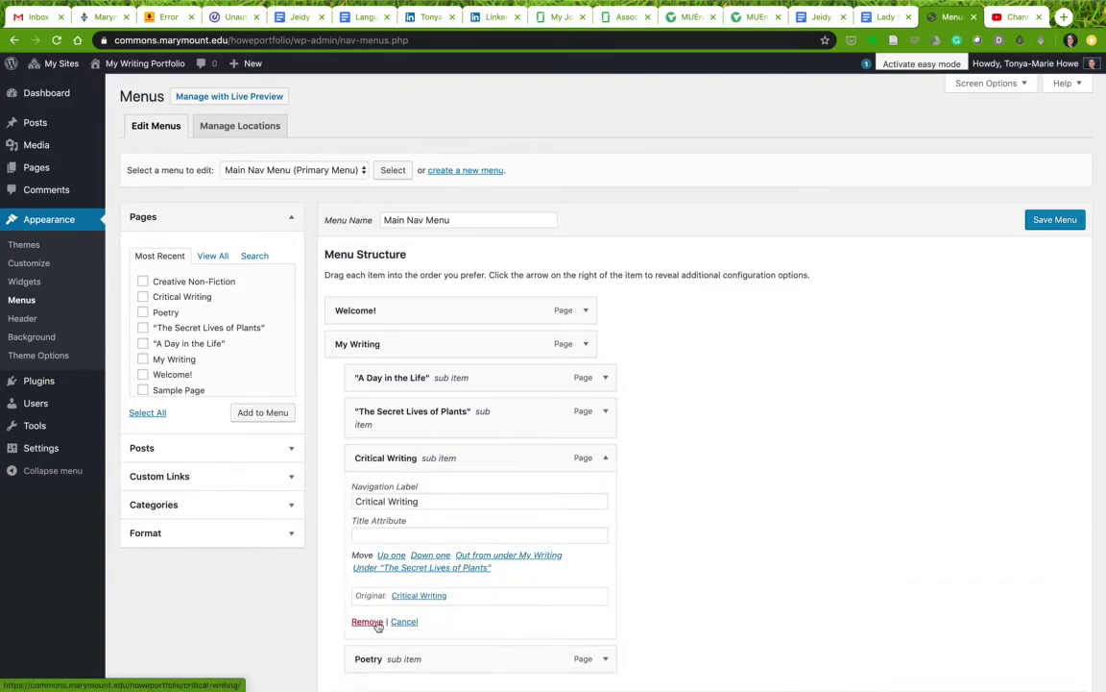
{"action": "left_click", "coordinate": [367, 622]}
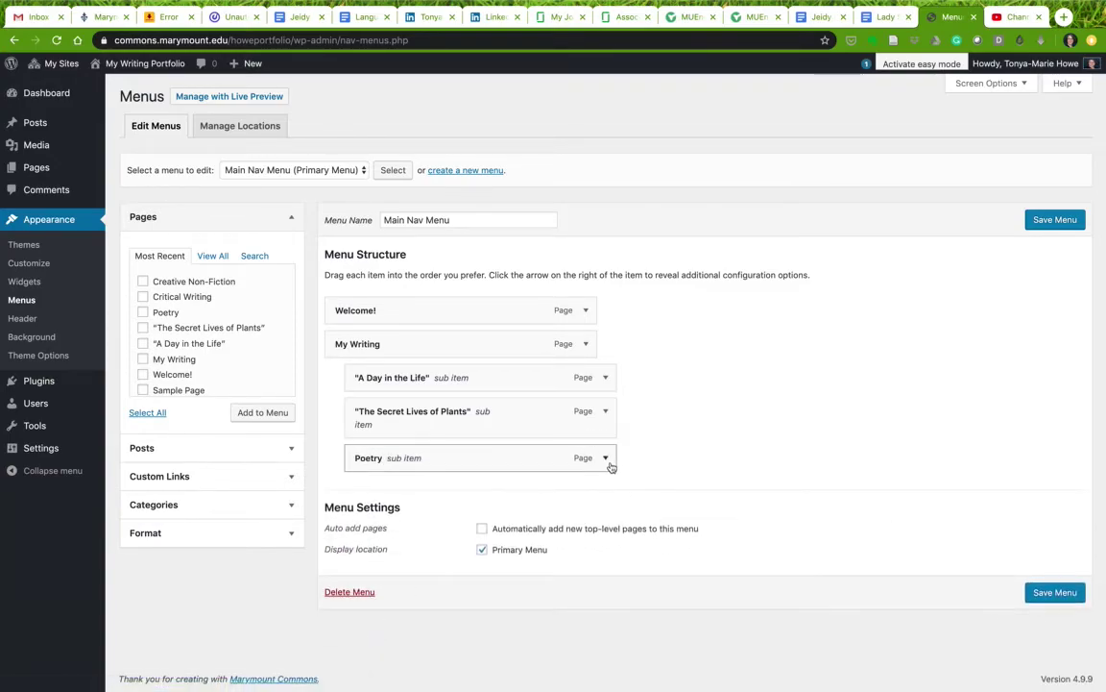
{"action": "left_click", "coordinate": [606, 457]}
{"action": "left_click", "coordinate": [367, 621]}
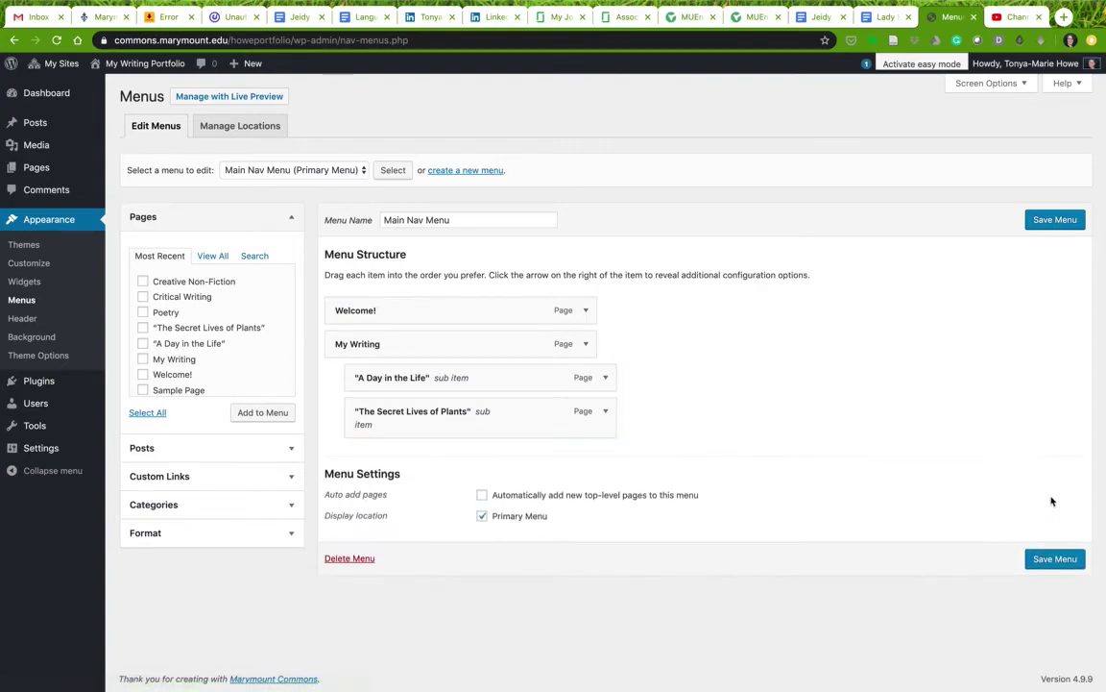
{"action": "left_click", "coordinate": [1052, 557]}
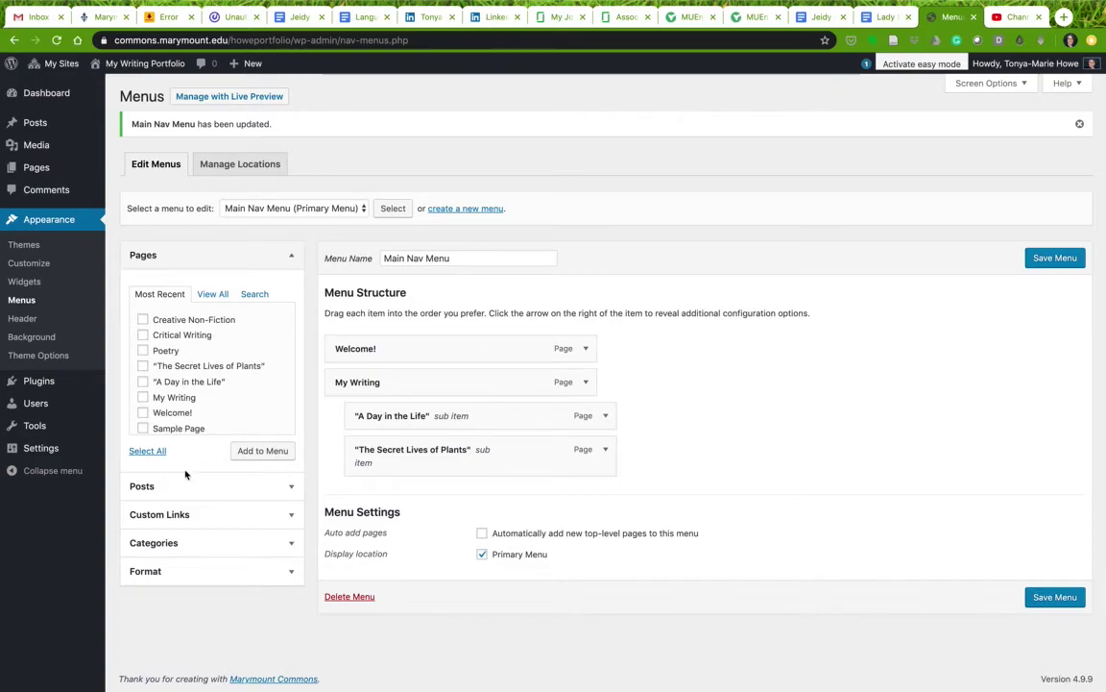
- Create and publish a new page titled Resume with the text "copy/paste resume here"
{"action": "mouse_move", "coordinate": [348, 684]}
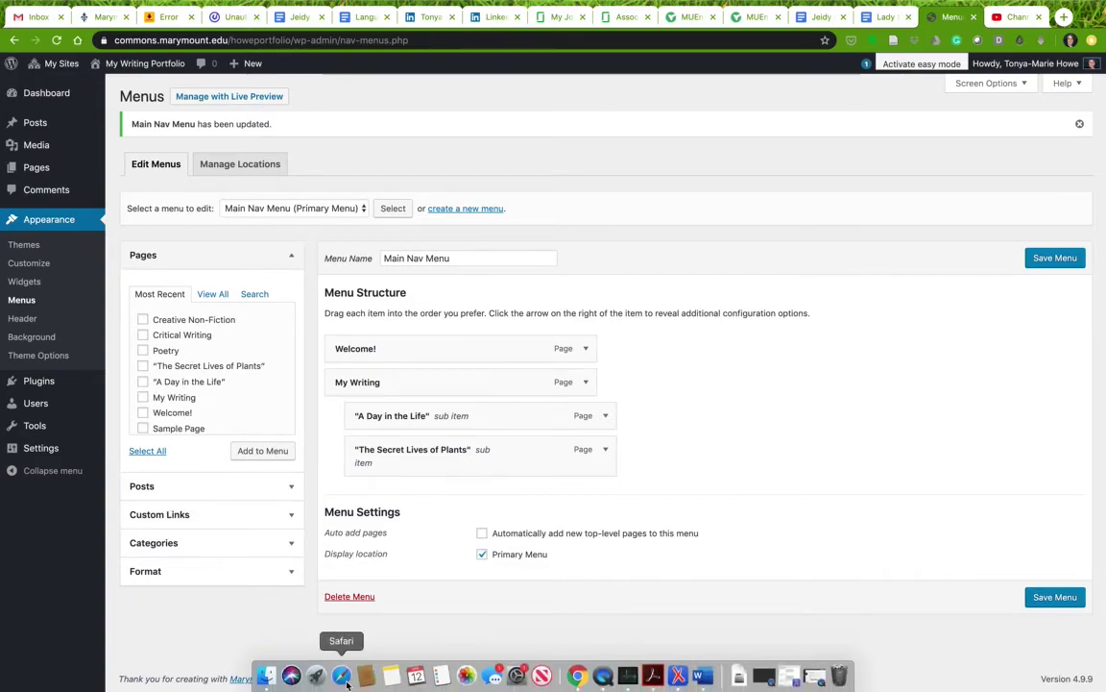
{"action": "mouse_move", "coordinate": [44, 173]}
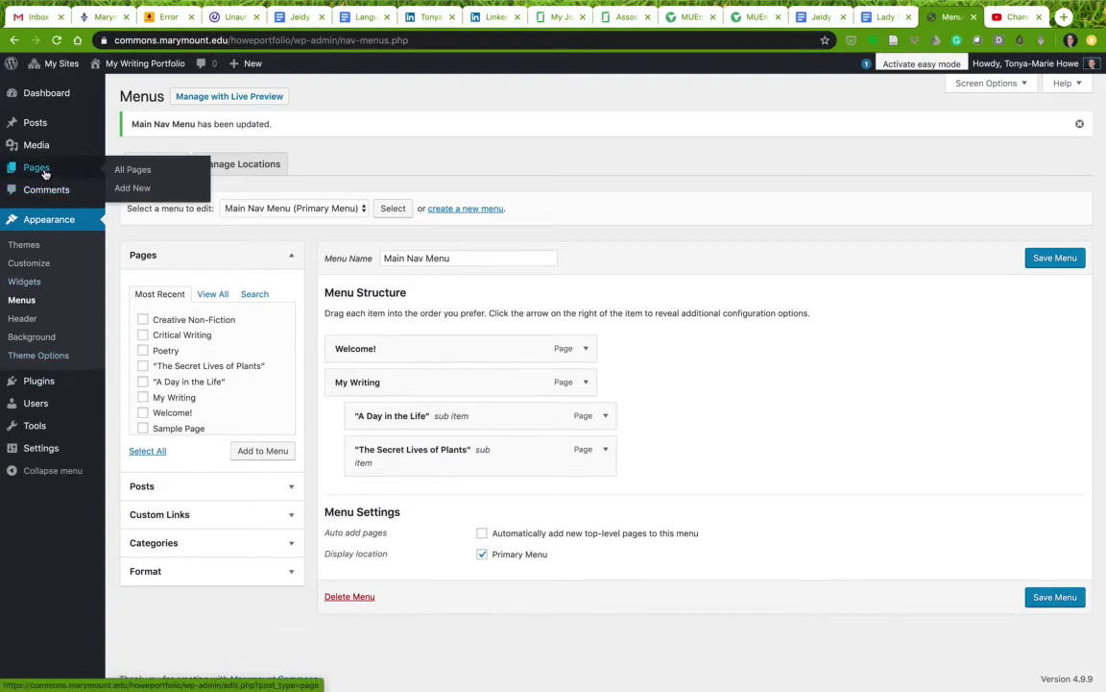
{"action": "left_click", "coordinate": [133, 189]}
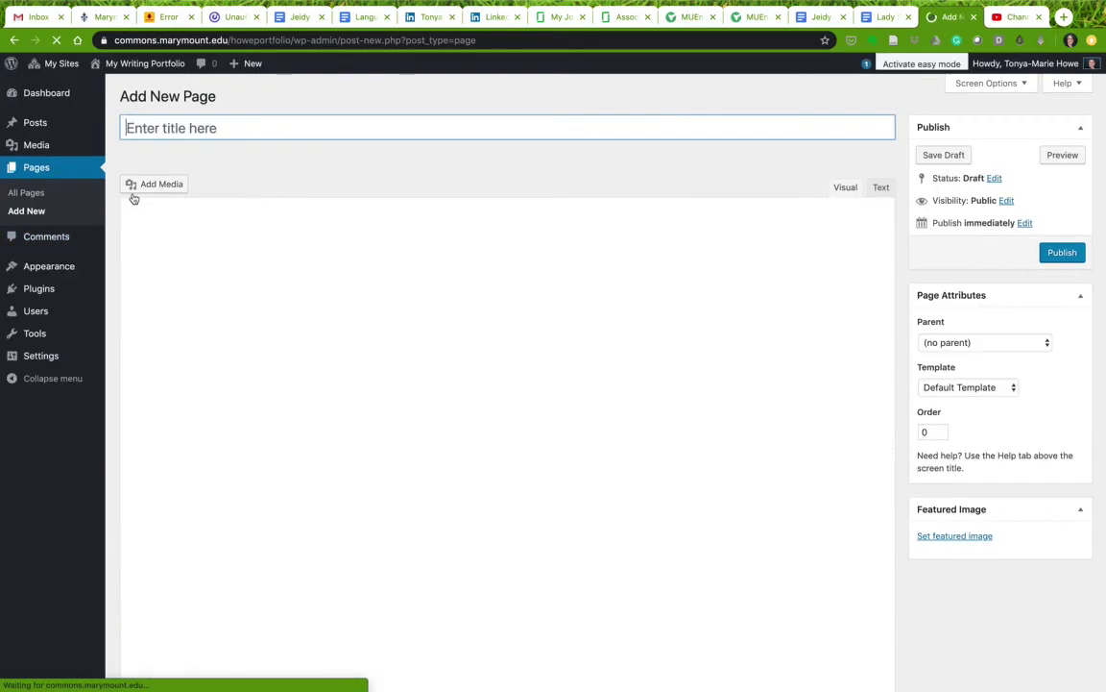
{"action": "type", "text": "Resume"}
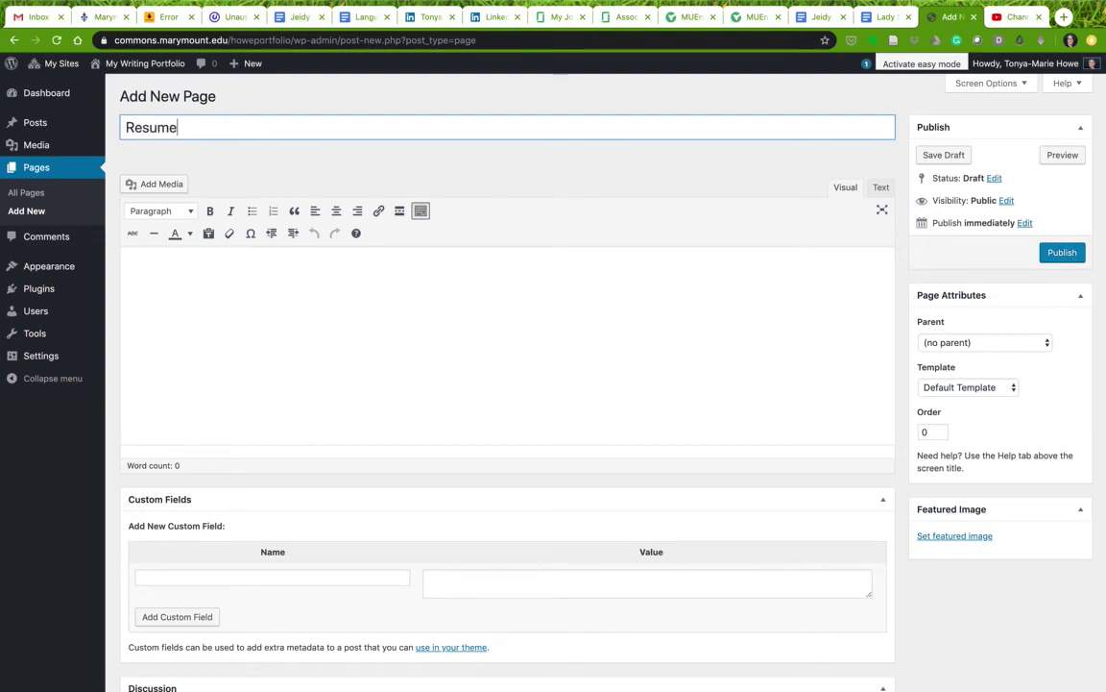
{"action": "left_click", "coordinate": [249, 274]}
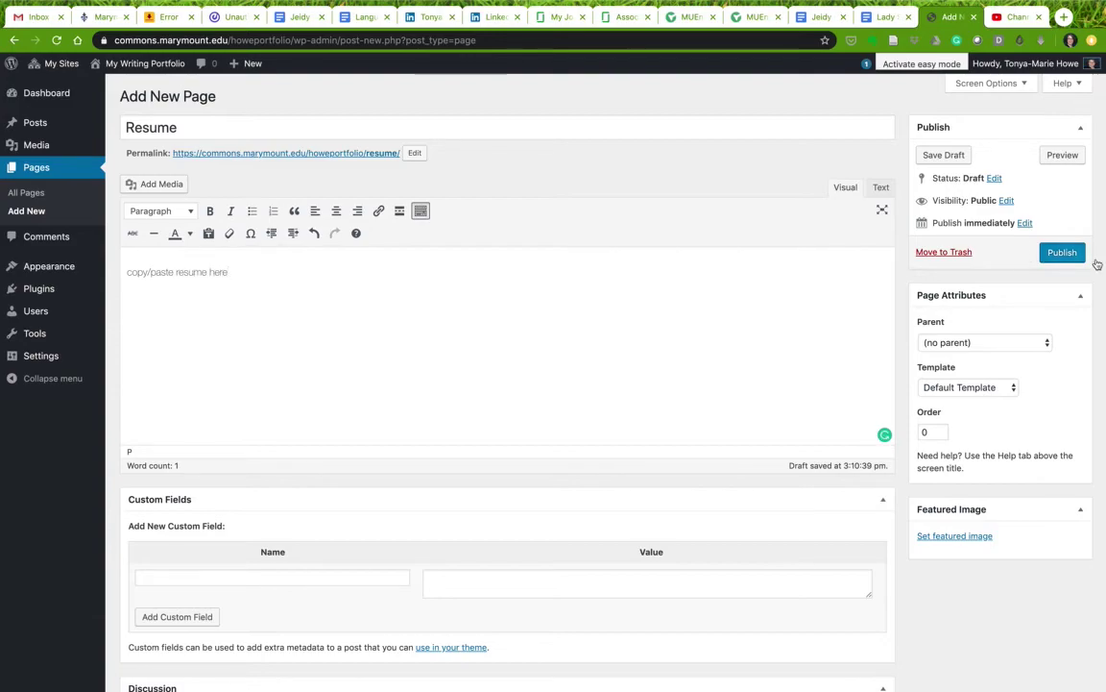
{"action": "left_click", "coordinate": [1062, 251]}
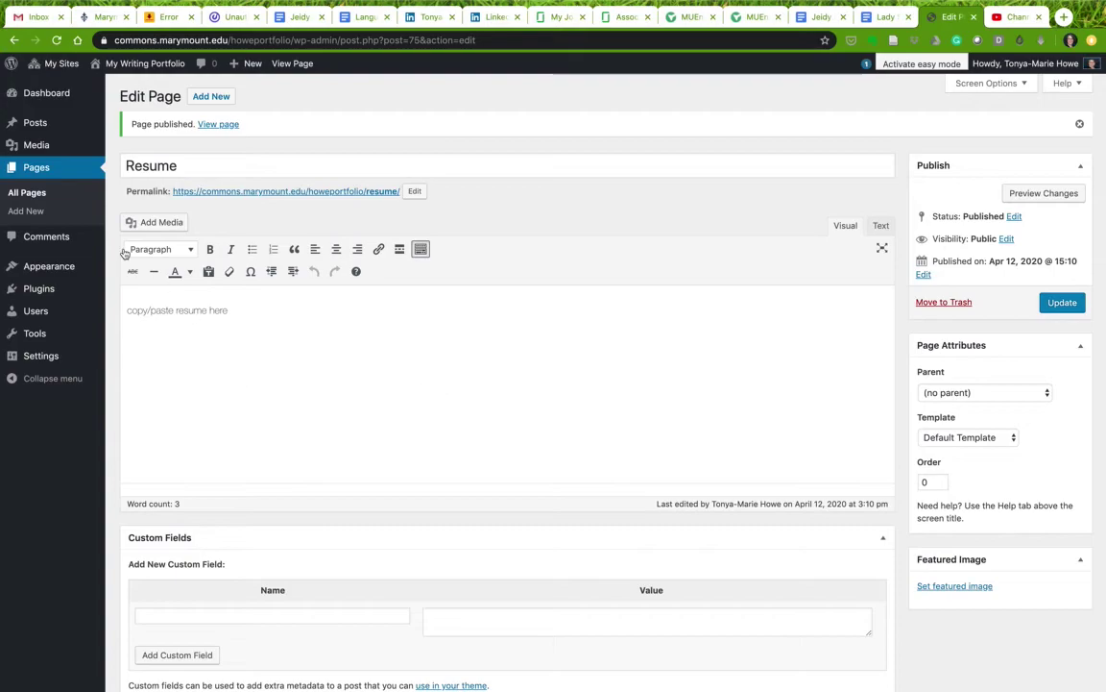
- Add the Resume page to Main Nav Menu as a sub item under Welcome! and save the menu
{"action": "mouse_move", "coordinate": [55, 269]}
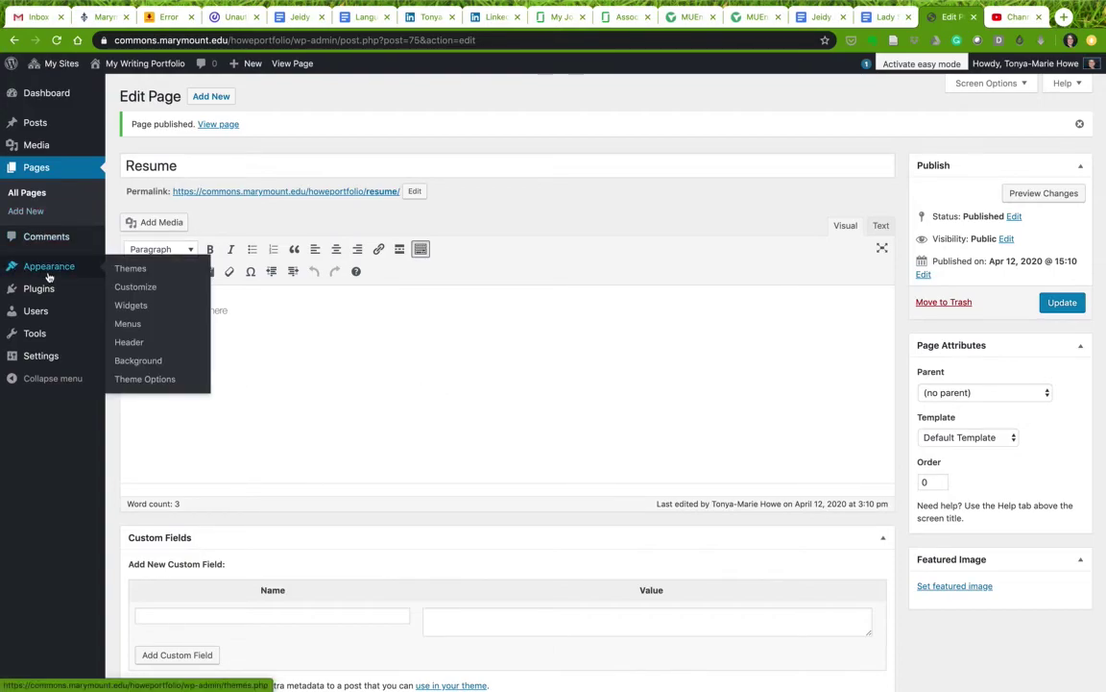
{"action": "left_click", "coordinate": [149, 330]}
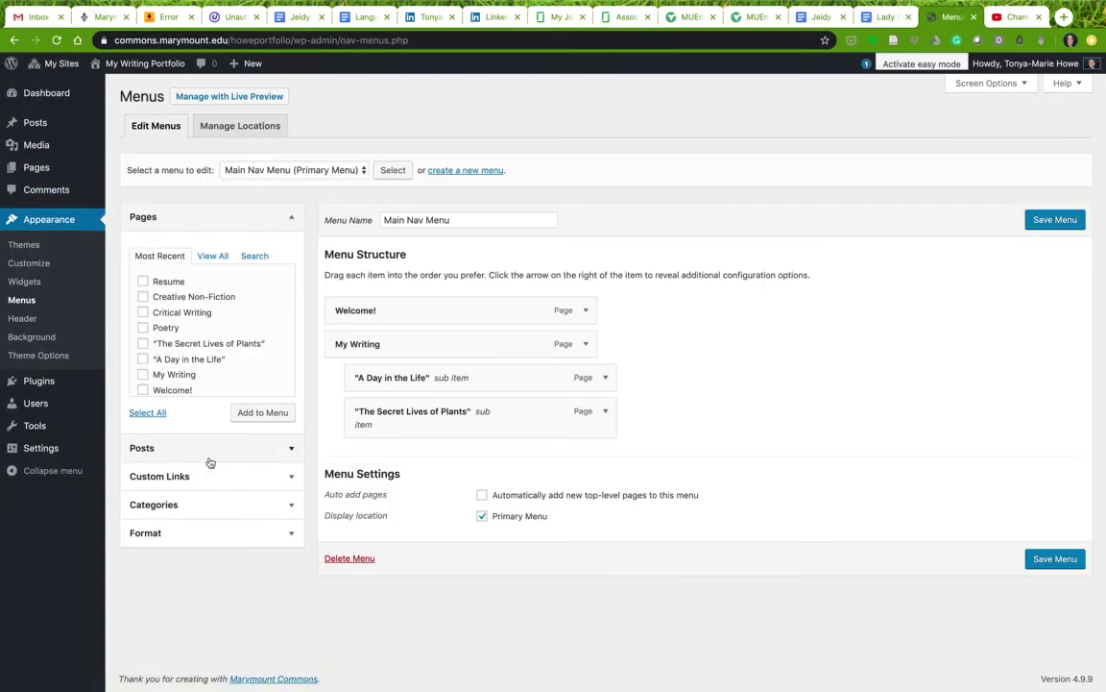
{"action": "left_click", "coordinate": [143, 281]}
{"action": "left_click", "coordinate": [264, 412]}
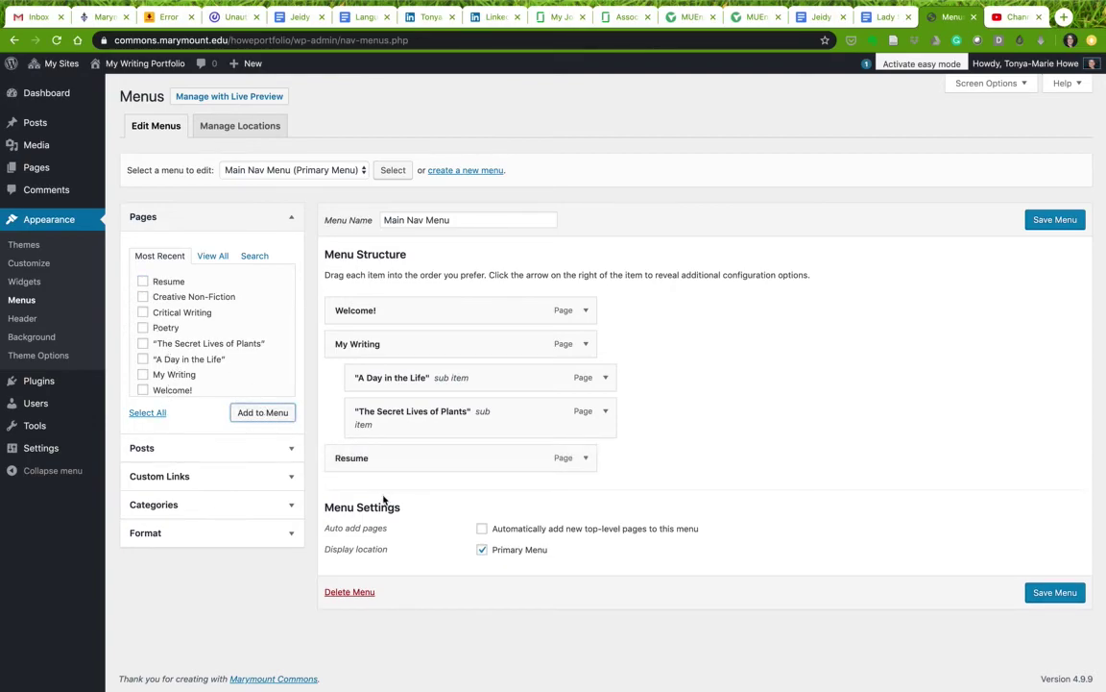
{"action": "left_click_drag", "start_coordinate": [377, 457], "coordinate": [389, 347]}
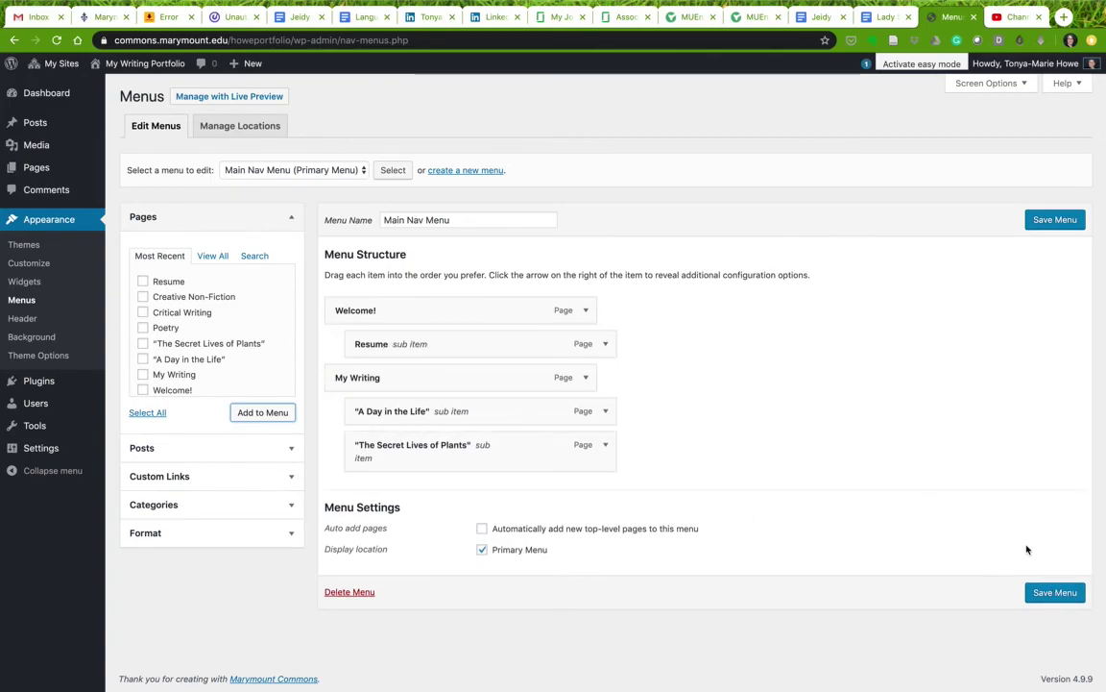
{"action": "left_click", "coordinate": [1055, 590]}
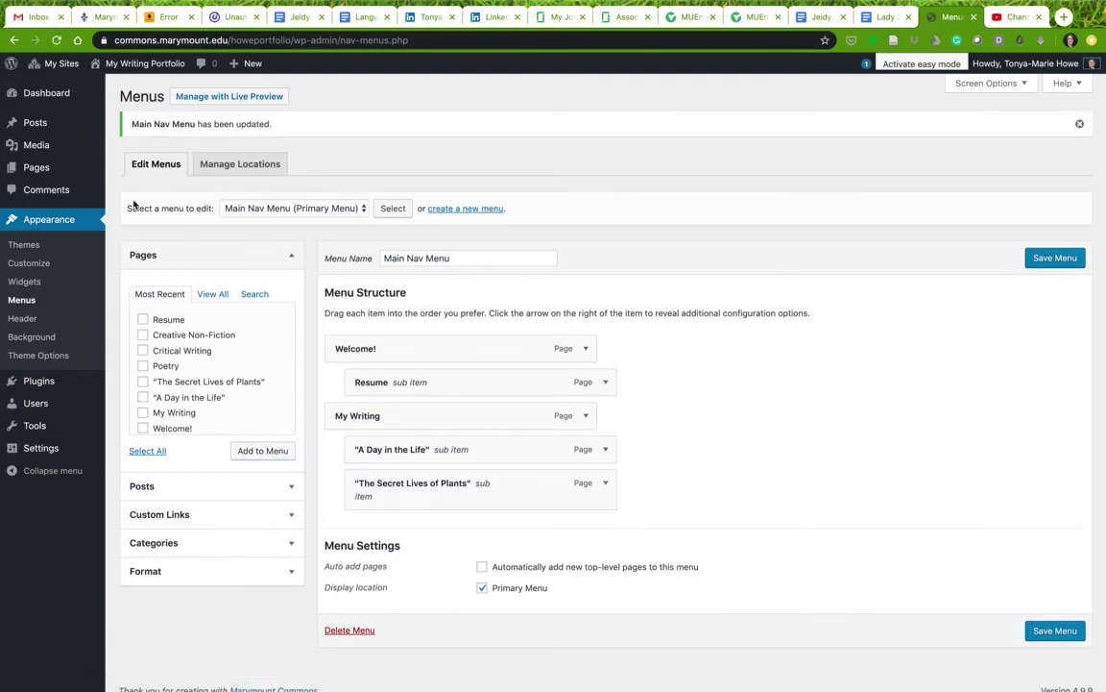
- Visit the live site and examine the sub items under Welcome! and My Writing
{"action": "left_click", "coordinate": [114, 83]}
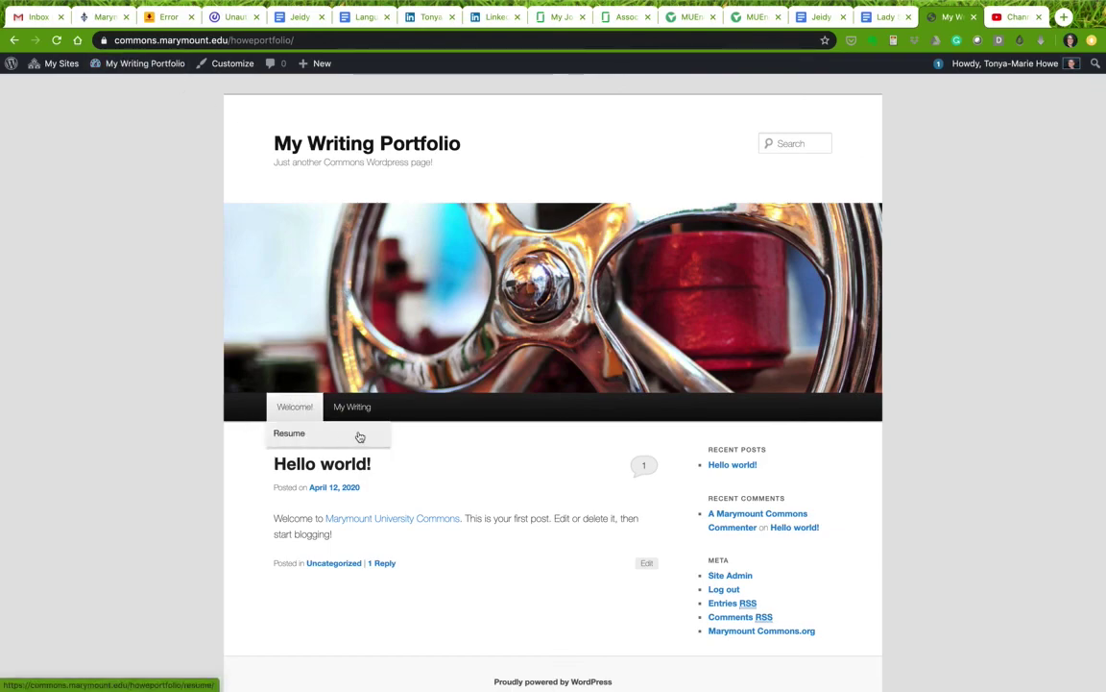
{"action": "mouse_move", "coordinate": [354, 410]}
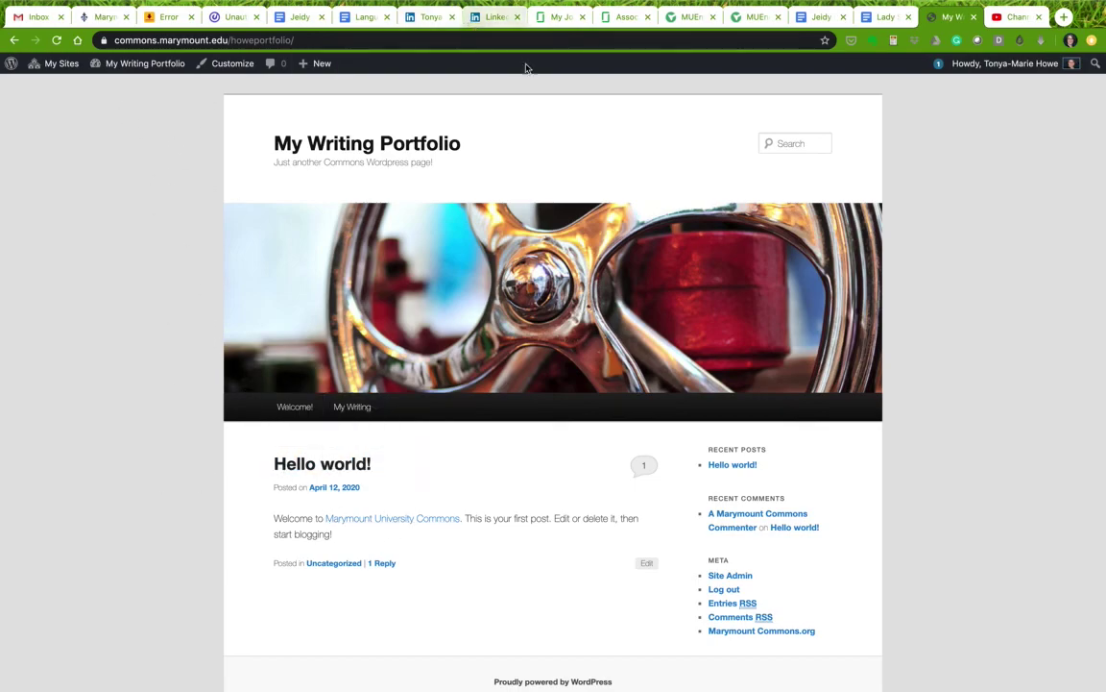
{"action": "mouse_move", "coordinate": [571, 6]}
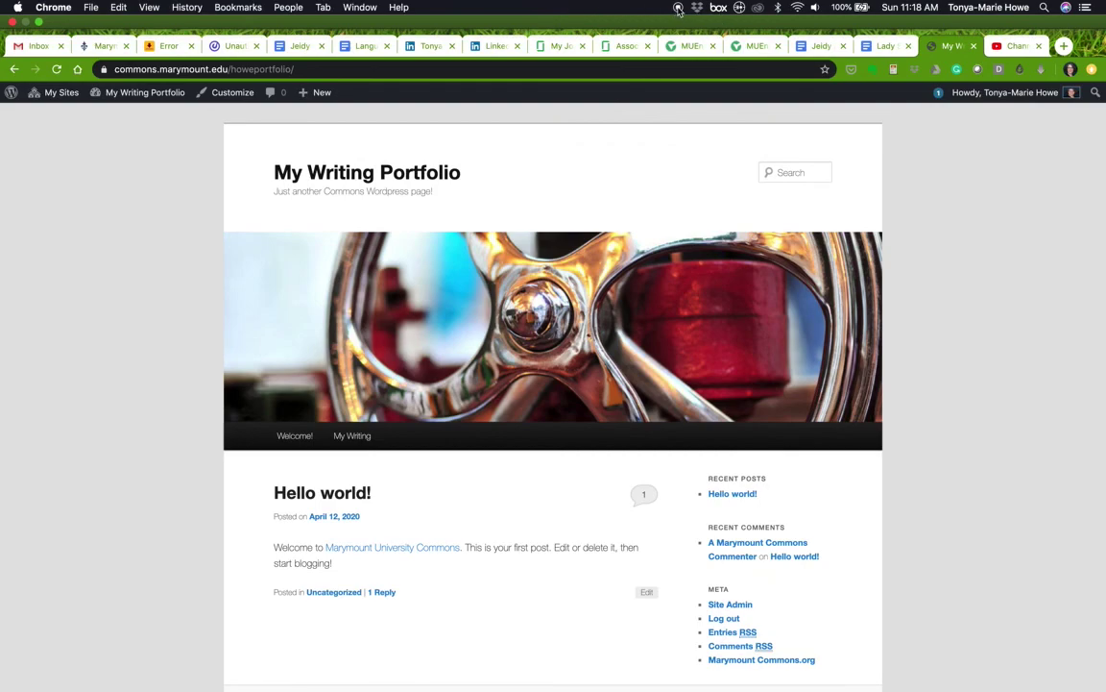